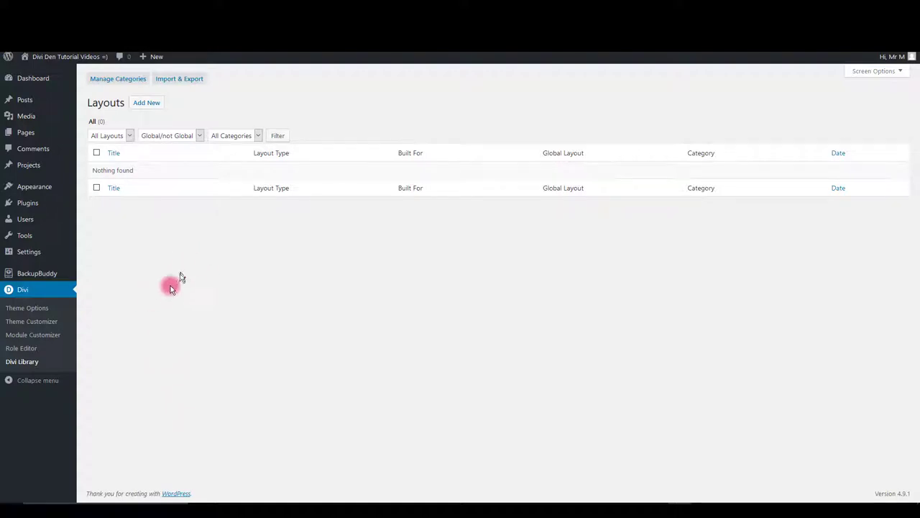
Start a layout import from Import & Export and browse for a file.
click(187, 81)
click(462, 211)
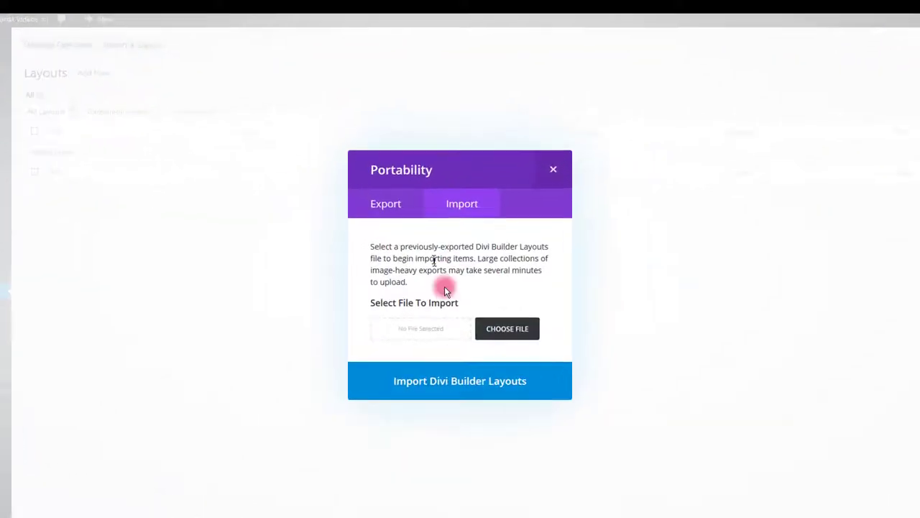
click(503, 328)
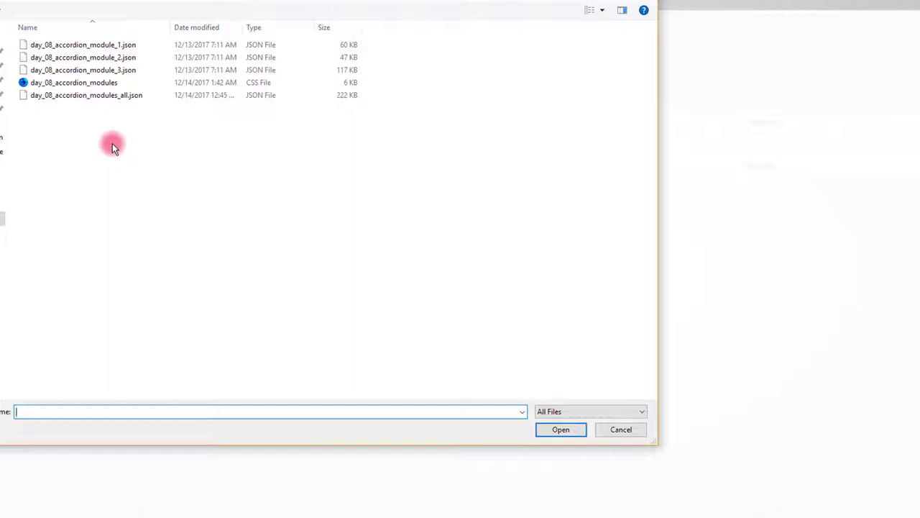
Choose day_08_accordion_modules_all.json as the file to import.
click(119, 70)
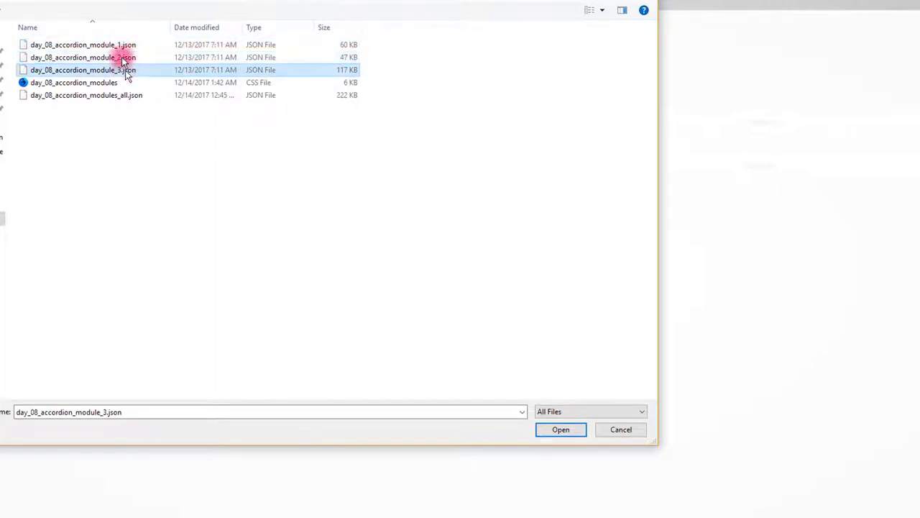
click(115, 45)
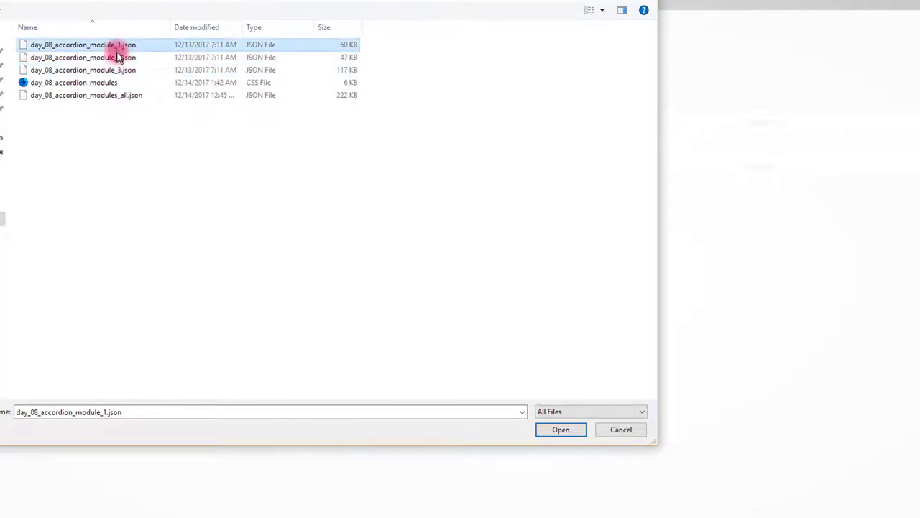
click(115, 57)
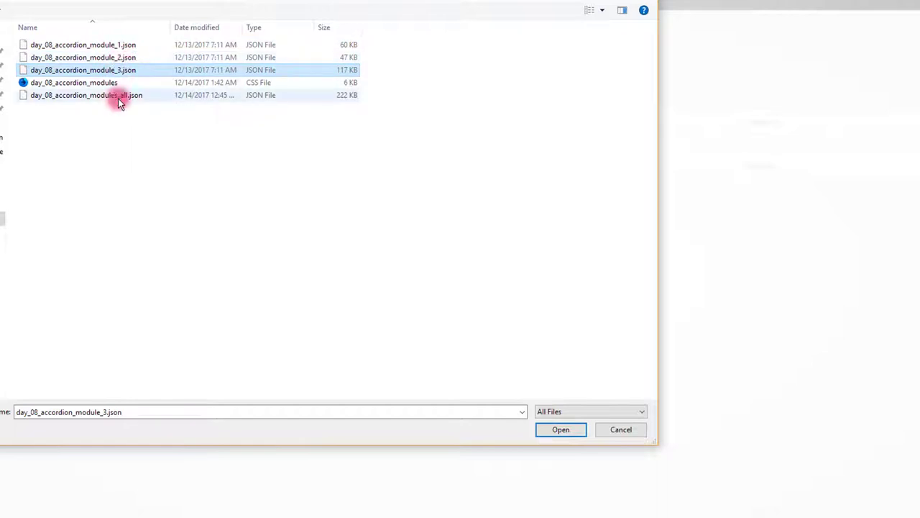
click(91, 95)
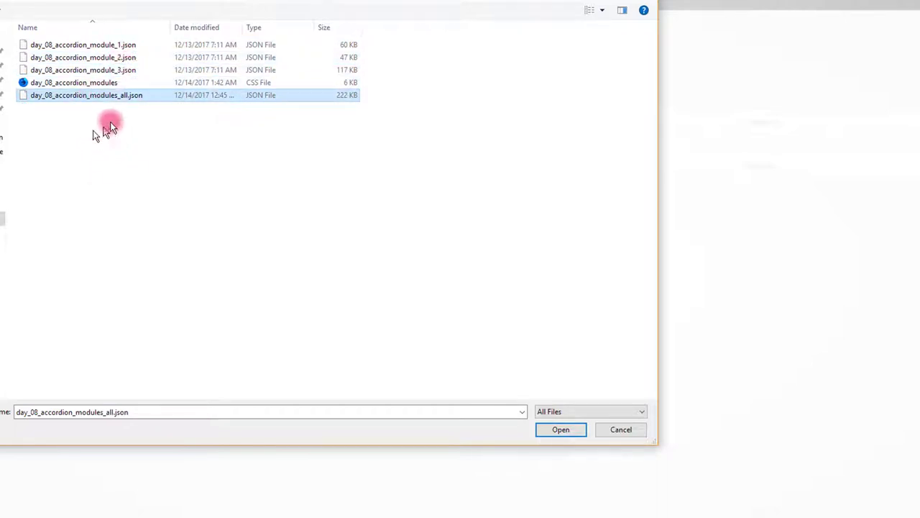
click(100, 84)
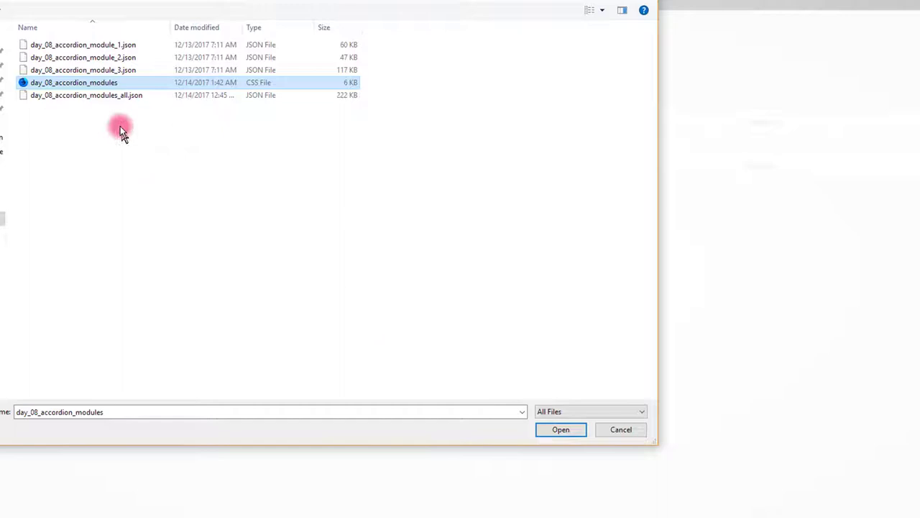
click(107, 96)
click(560, 430)
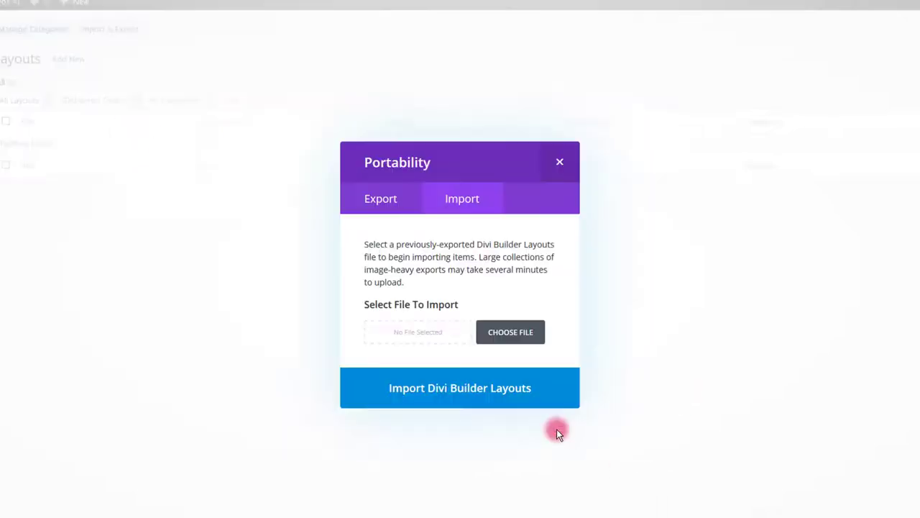
Import the accordion layouts, adding Day 08 Accordion Module 1, 2 and 3 to the Divi Library.
click(465, 393)
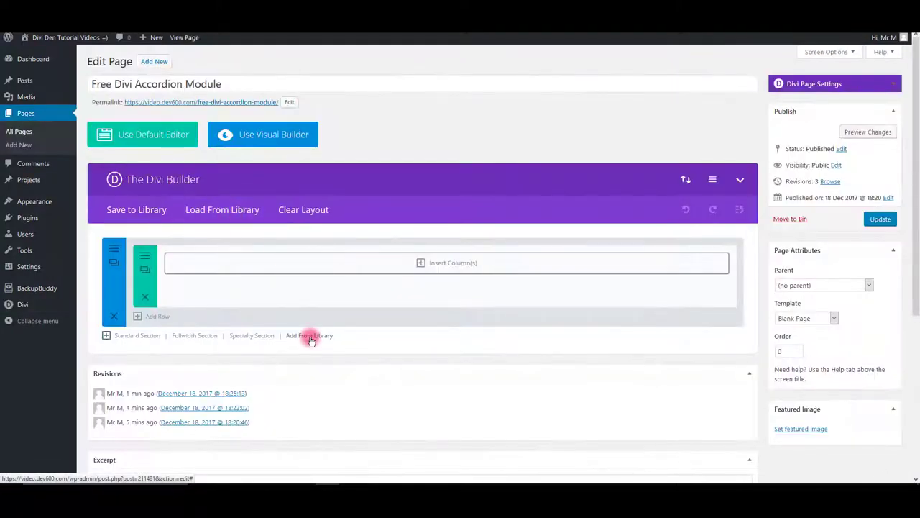
Load Day 08 Accordion Module 1, 2 and 3 from the library as page sections.
click(309, 335)
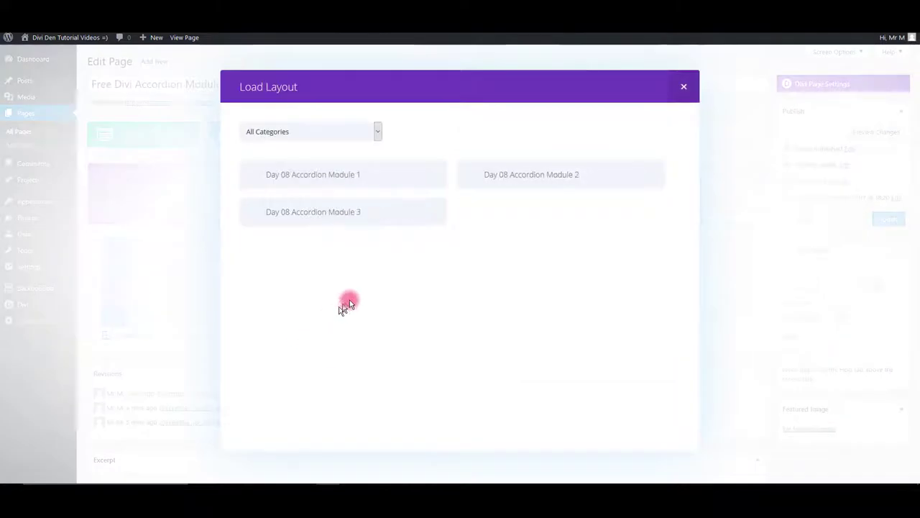
click(398, 188)
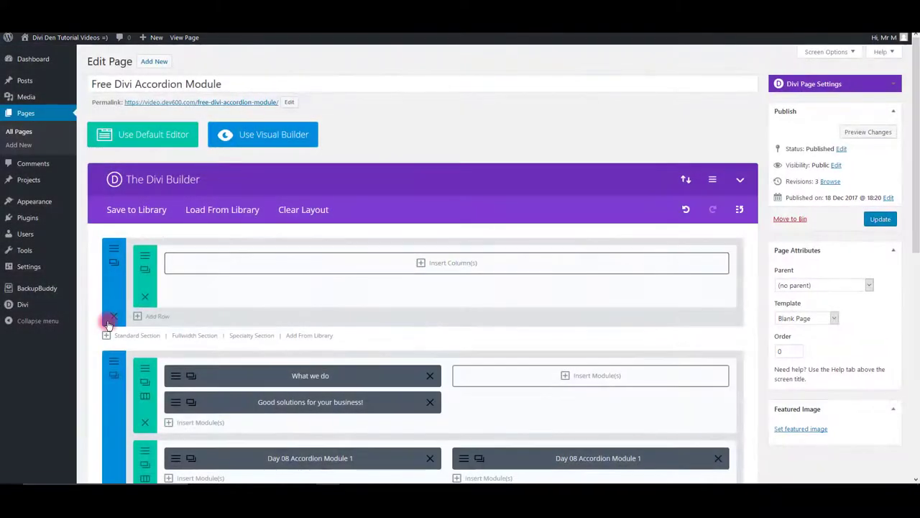
scroll(300, 309, down, 4)
click(318, 158)
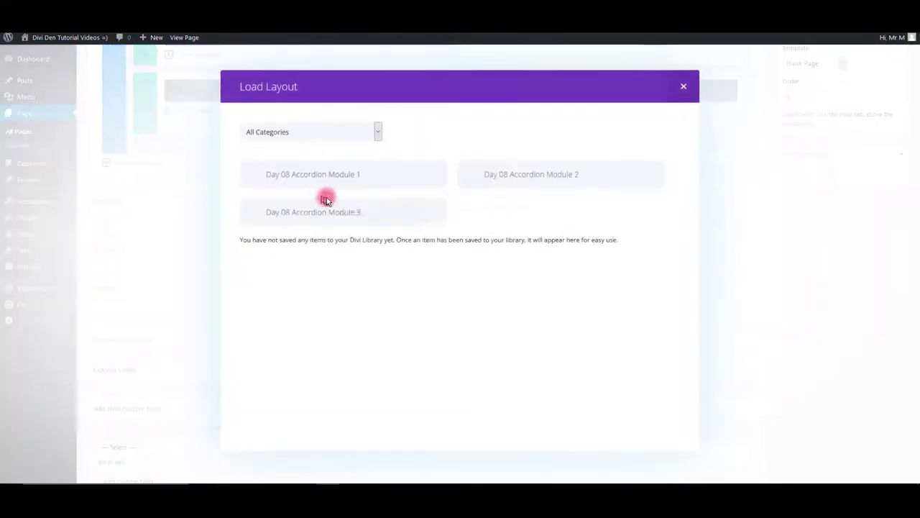
click(532, 177)
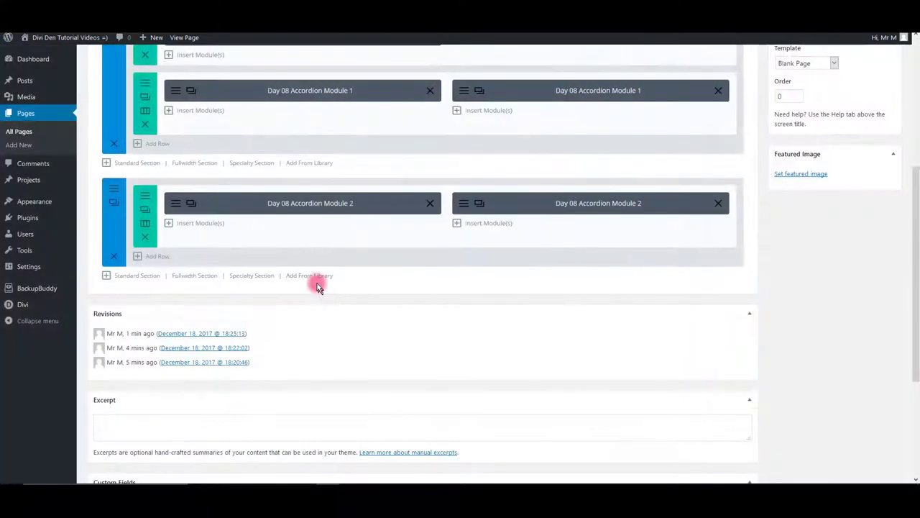
click(311, 276)
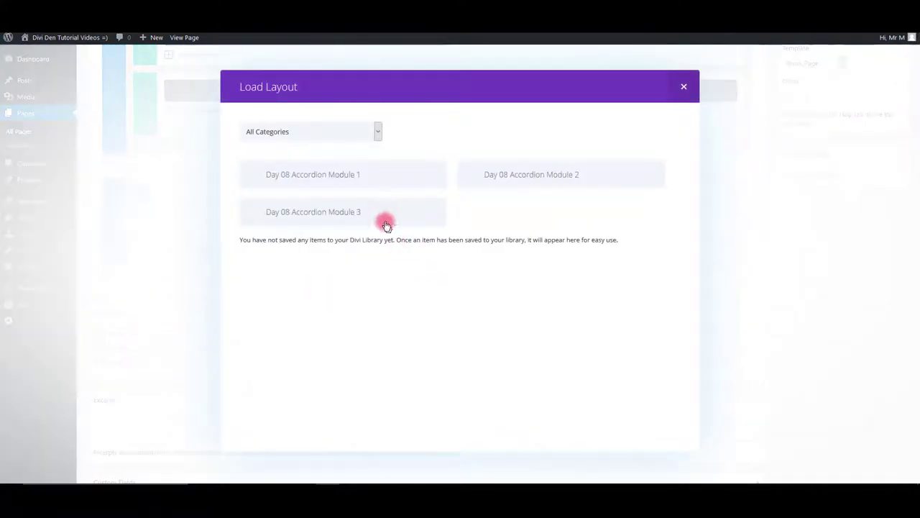
click(381, 214)
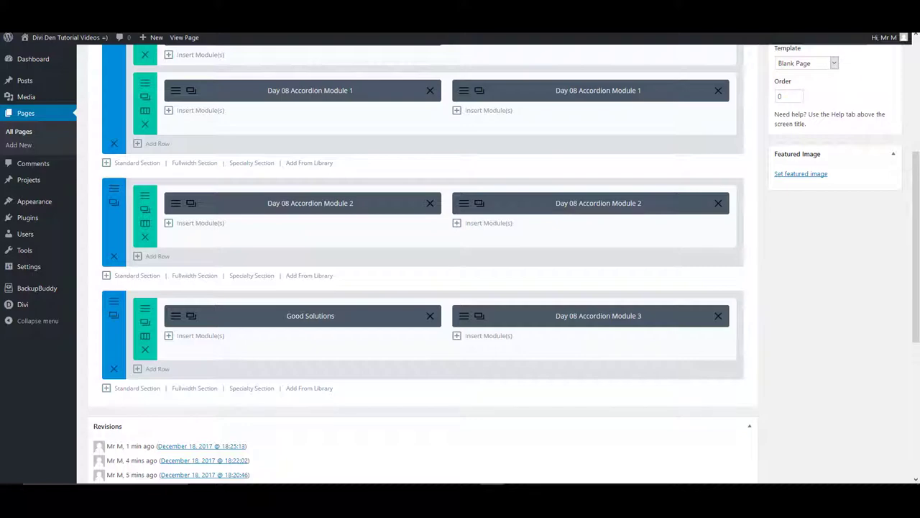
drag(72, 7, 309, 4)
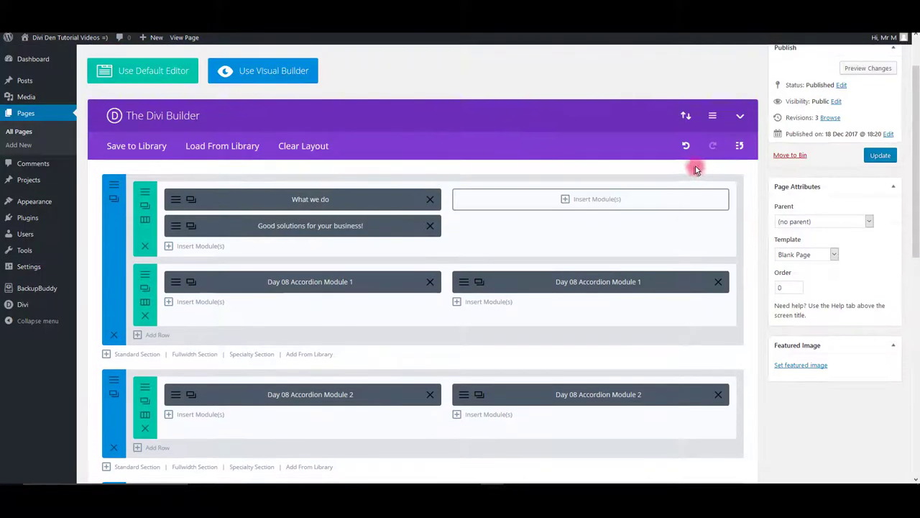
Paste the accordion CSS into the page's Custom CSS, save it and update the page.
click(715, 118)
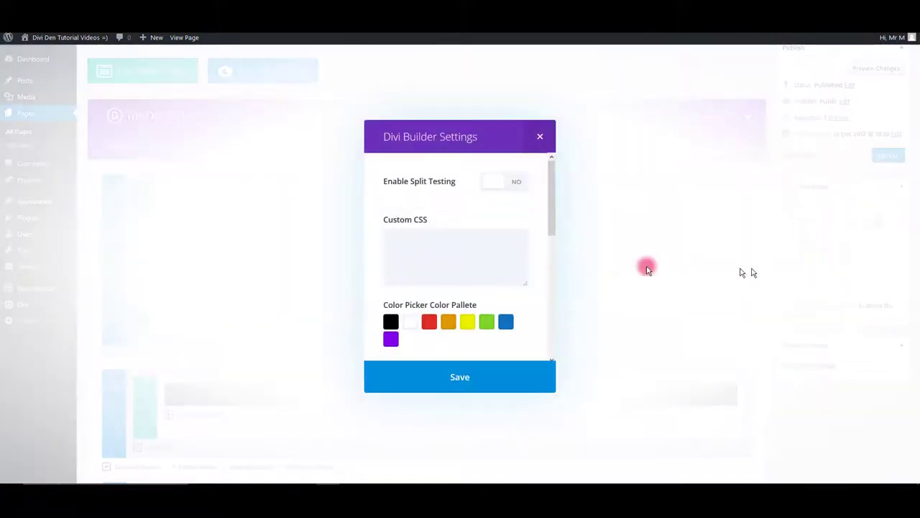
click(480, 263)
key(ctrl+v)
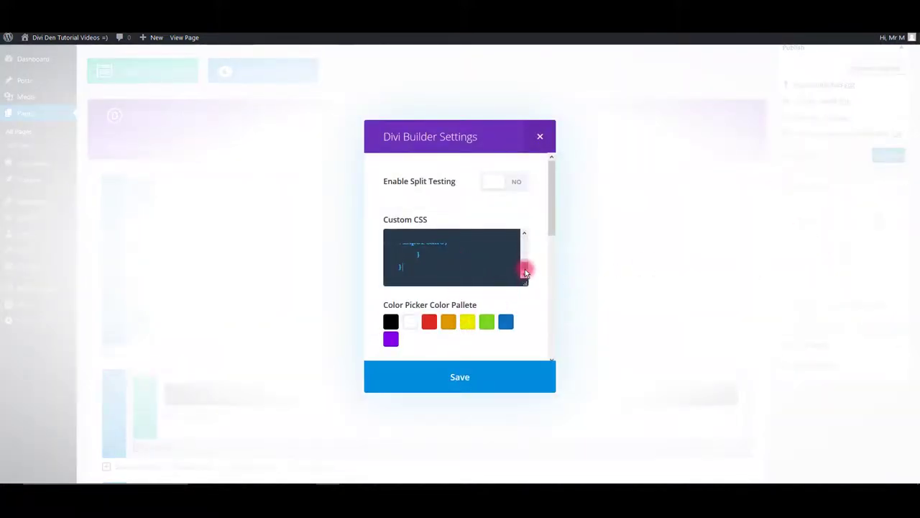
click(492, 377)
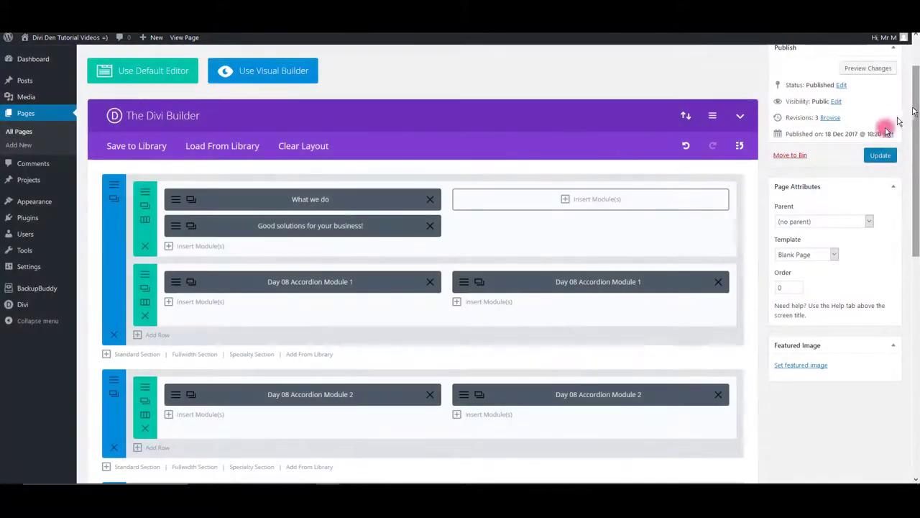
click(882, 156)
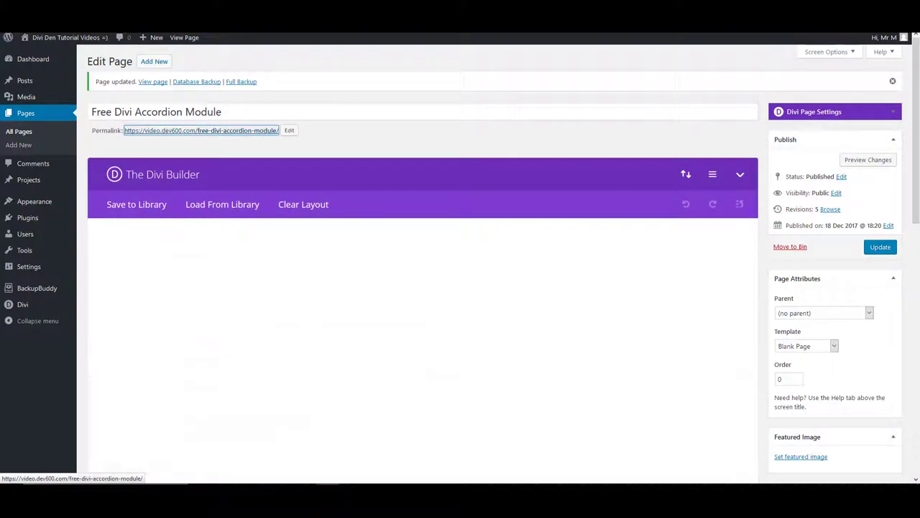
View the live Free Divi Accordion Module page via its permalink.
click(201, 131)
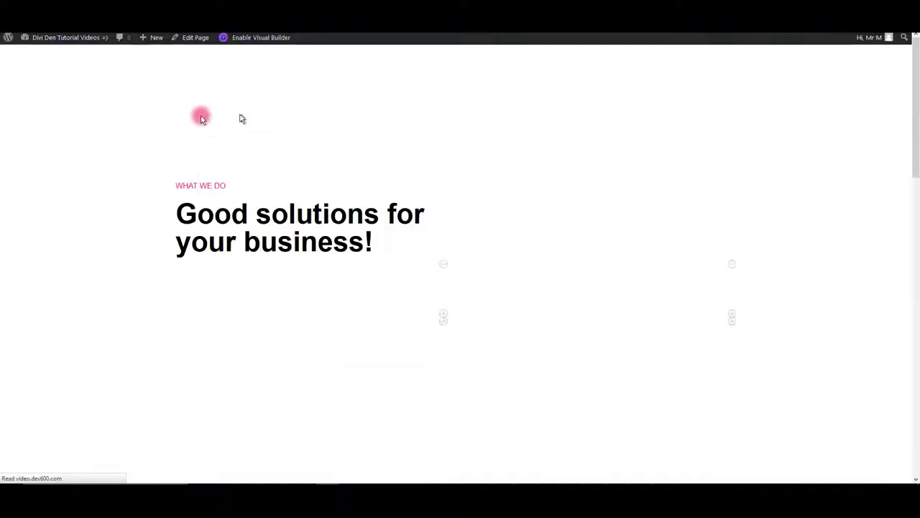
scroll(103, 200, down, 5)
scroll(115, 182, down, 5)
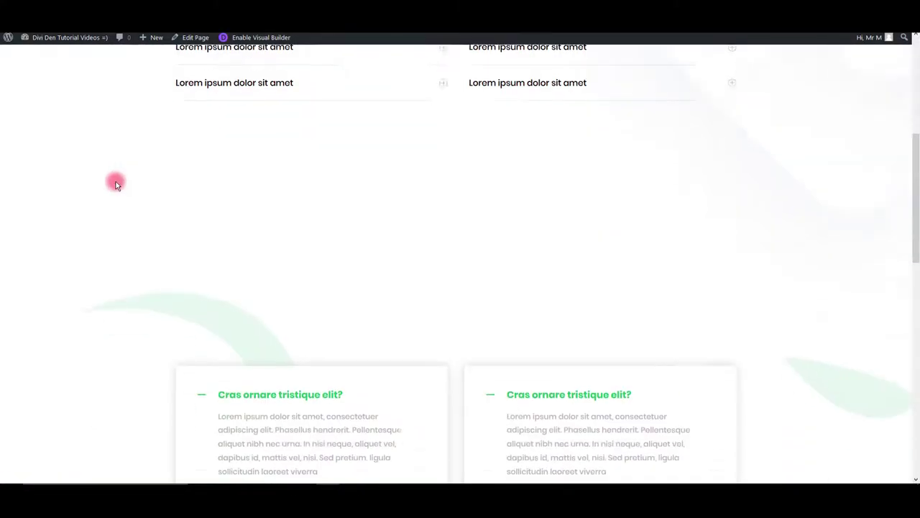
scroll(123, 187, down, 3)
scroll(230, 180, down, 4)
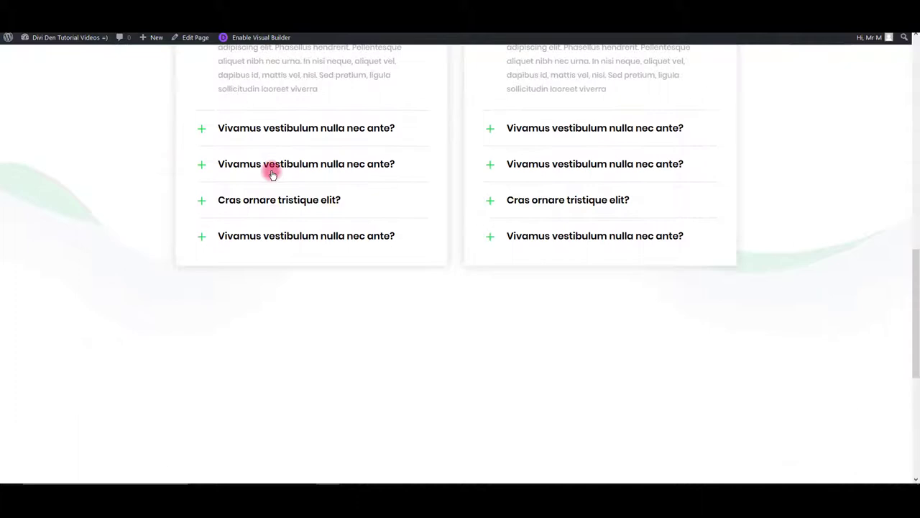
scroll(273, 202, down, 6)
scroll(259, 237, down, 5)
scroll(403, 302, down, 5)
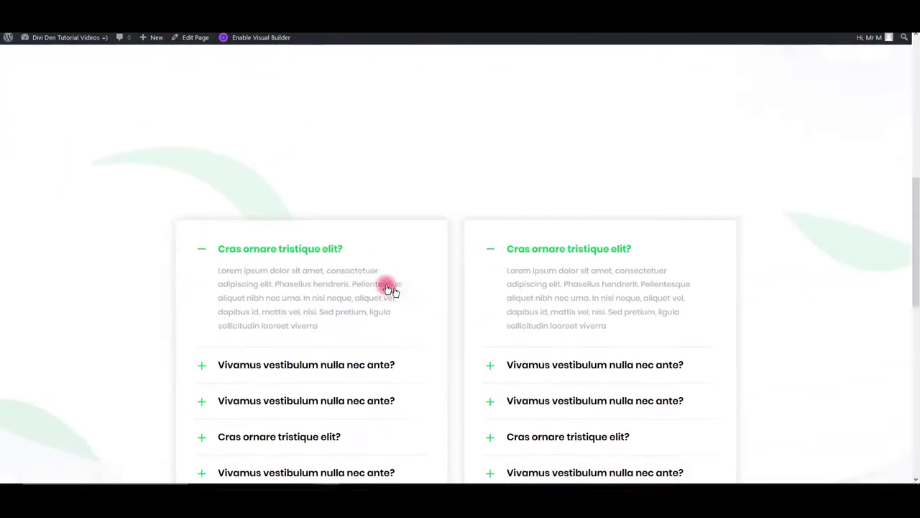
scroll(388, 287, down, 5)
scroll(311, 310, down, 3)
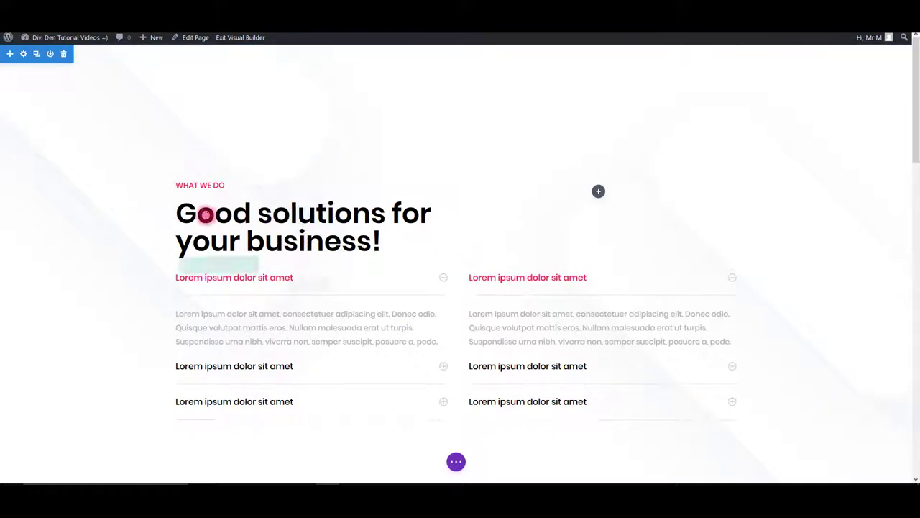
scroll(151, 175, down, 1)
scroll(151, 175, down, 1)
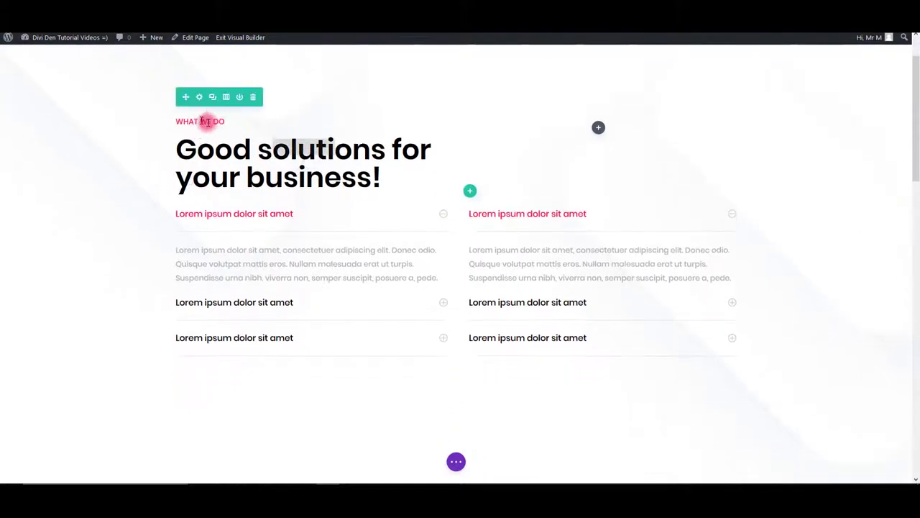
scroll(207, 131, down, 1)
scroll(208, 131, up, 1)
mouse_move(302, 164)
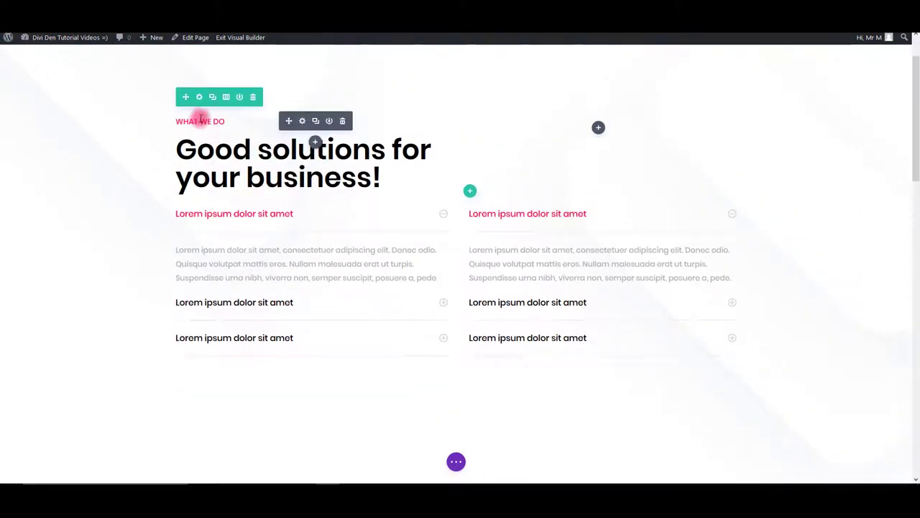
double_click(201, 121)
triple_click(216, 151)
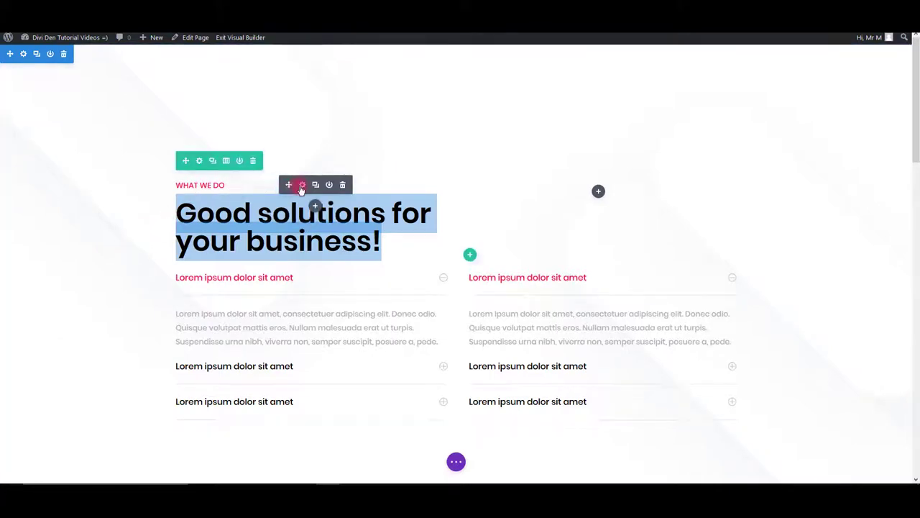
Colour the WHAT WE DO label text blue (#0c71c3) and save.
click(301, 185)
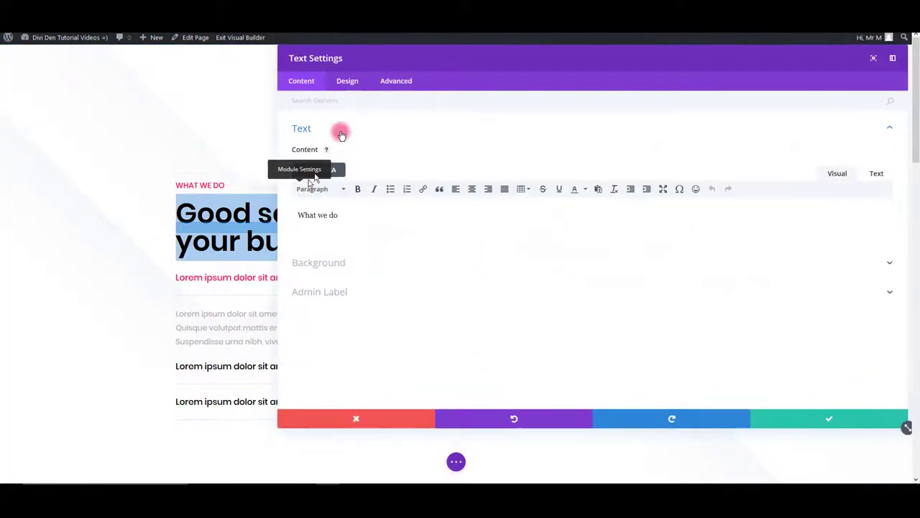
click(348, 80)
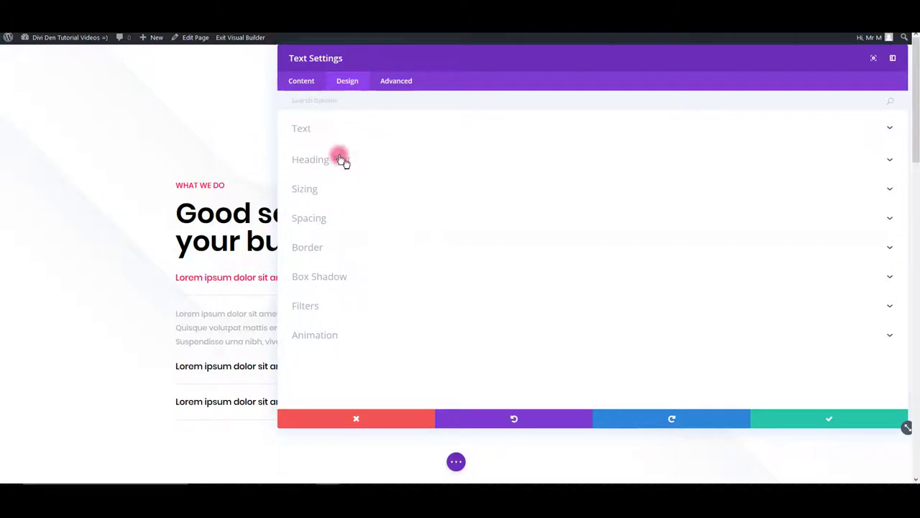
click(320, 135)
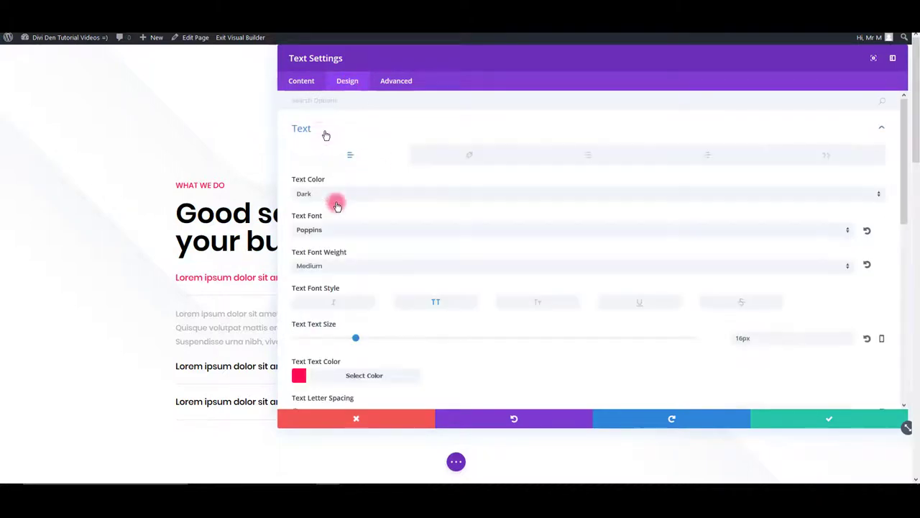
scroll(337, 207, down, 3)
scroll(337, 207, down, 2)
click(301, 174)
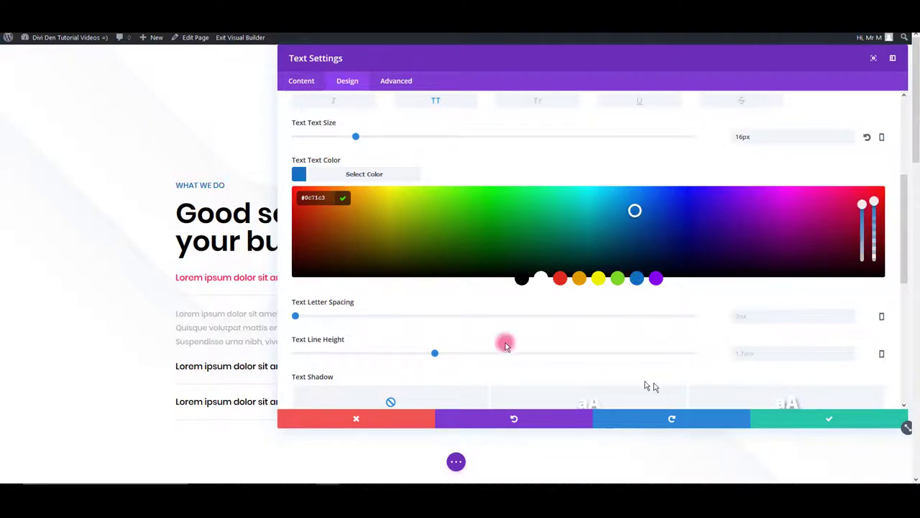
click(790, 418)
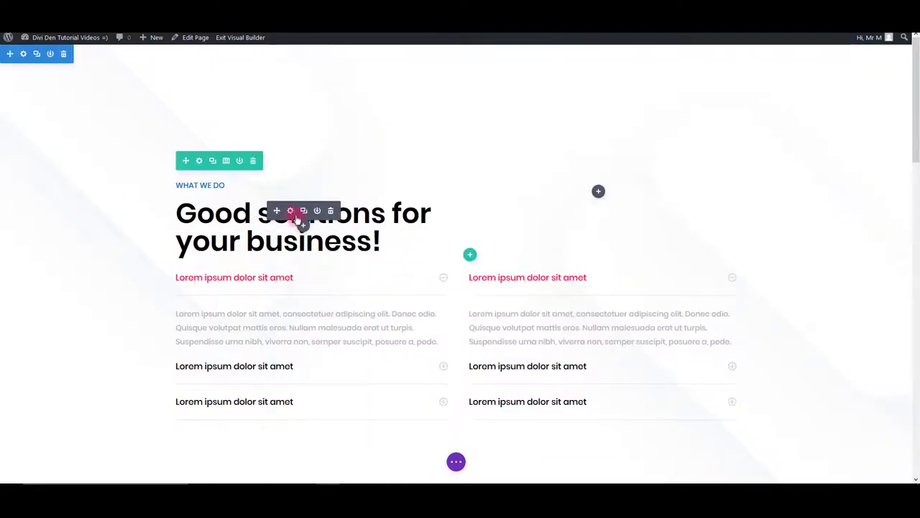
Colour the 'Good solutions for your business!' headline text blue (#0c71c3).
click(301, 216)
click(347, 80)
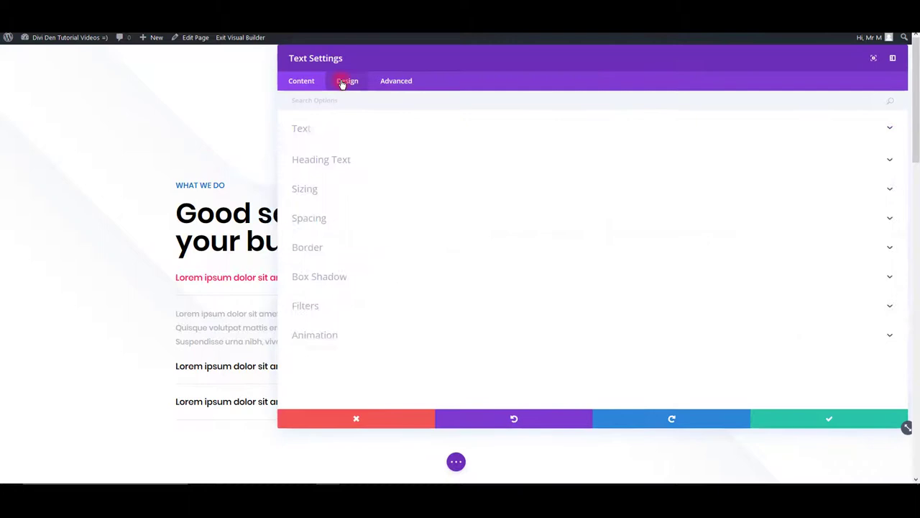
click(331, 129)
scroll(314, 291, down, 2)
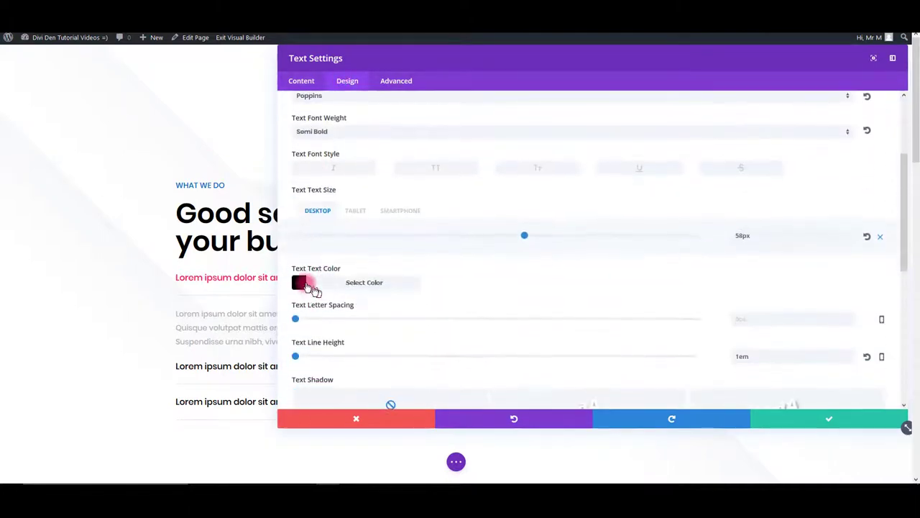
click(298, 282)
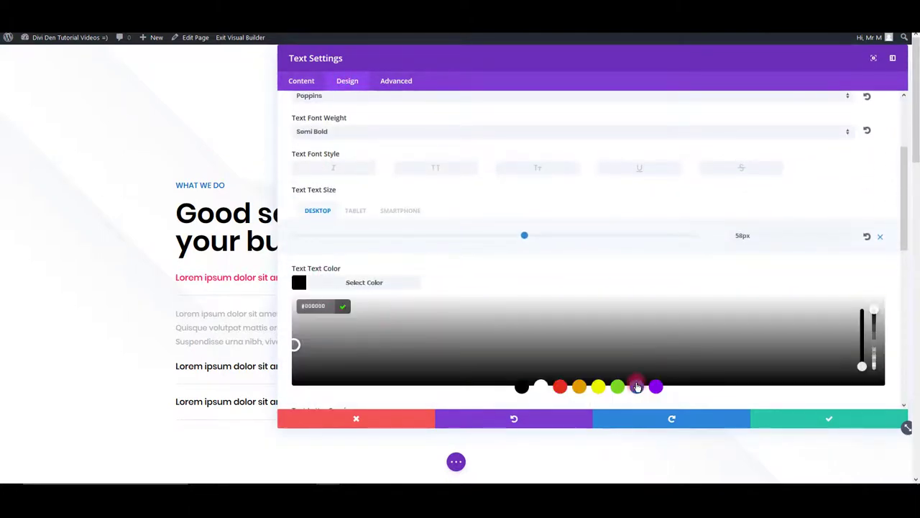
click(637, 388)
Set the left accordion's Open Toggle Text Color to blue in Design > Toggle Text.
click(815, 415)
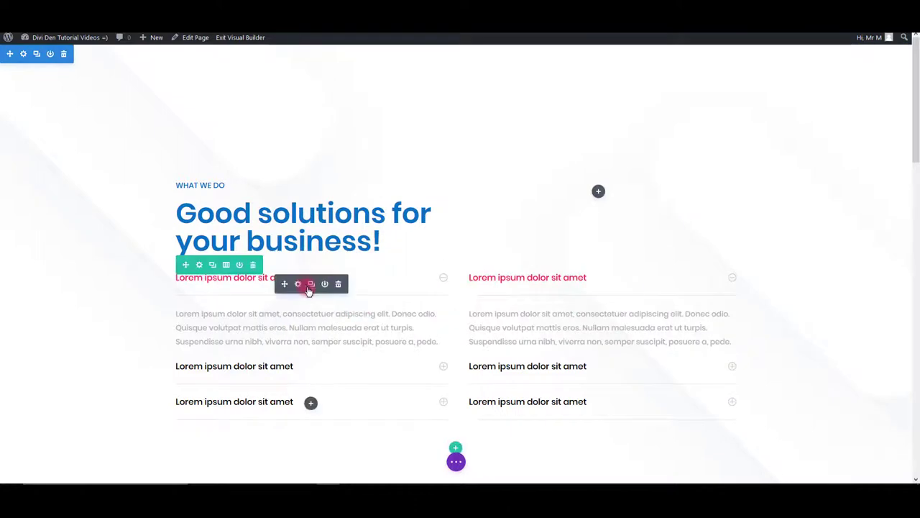
click(298, 284)
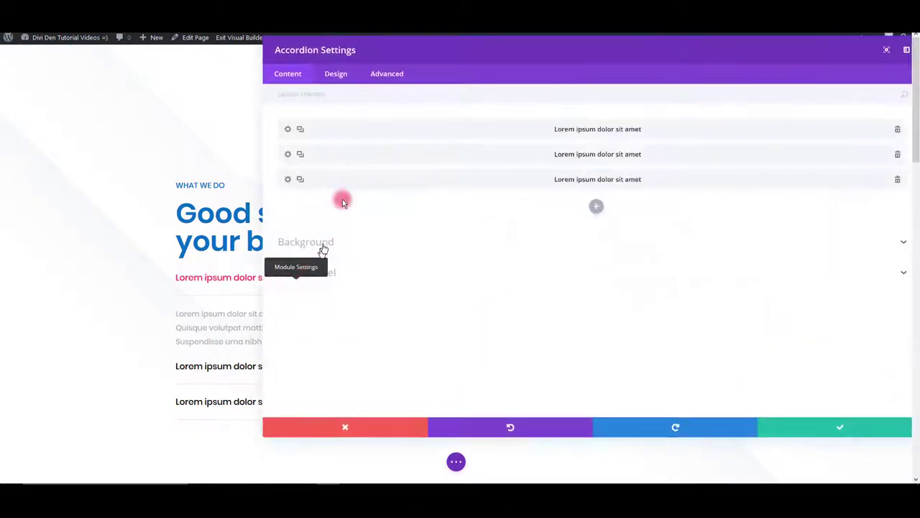
click(346, 80)
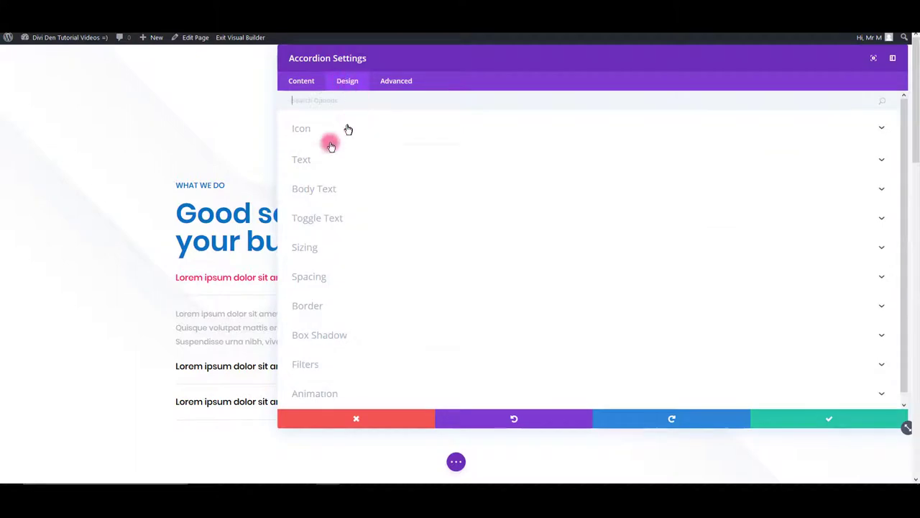
click(328, 220)
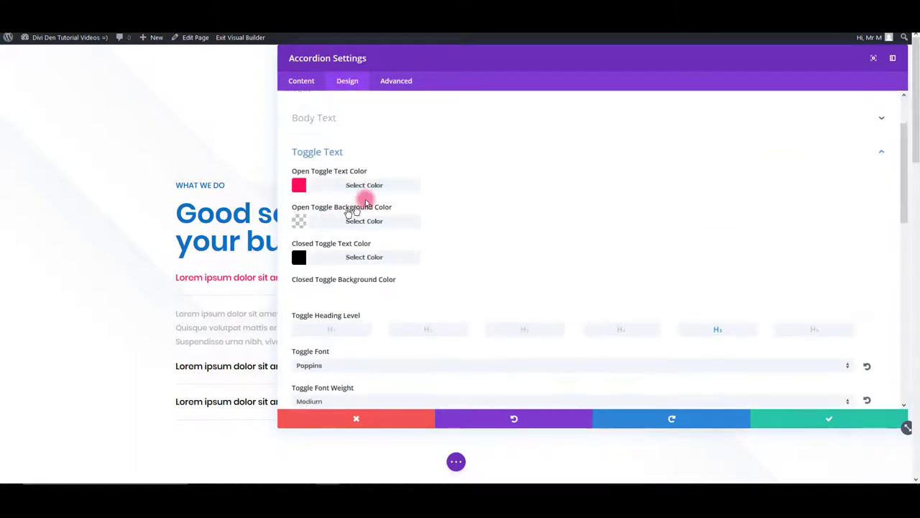
click(299, 144)
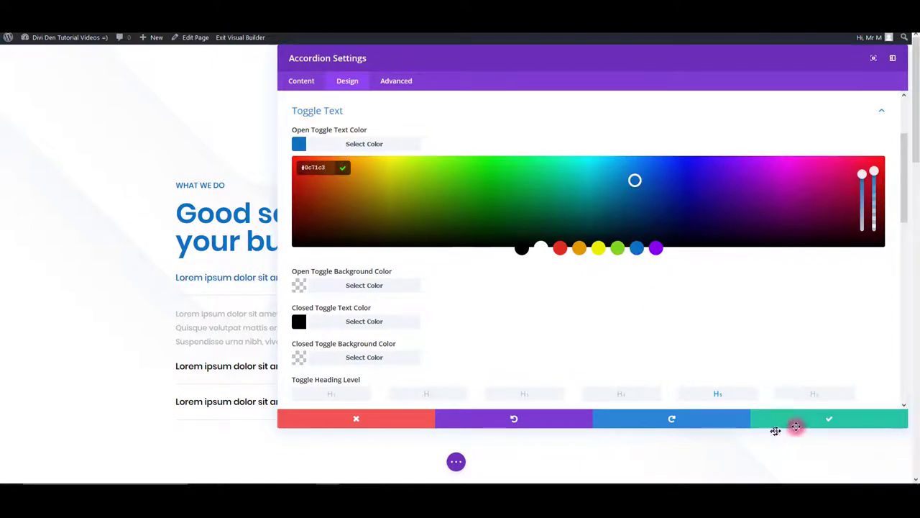
scroll(367, 274, down, 3)
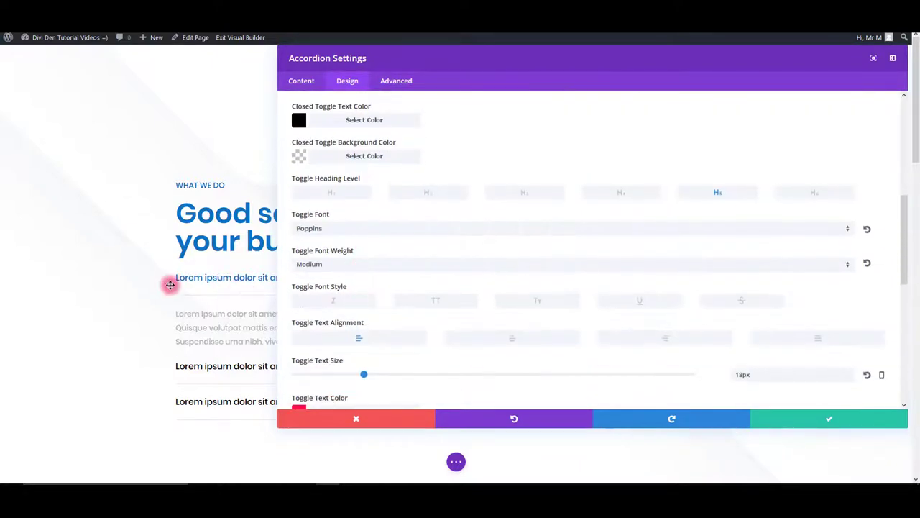
drag(381, 58, 518, 57)
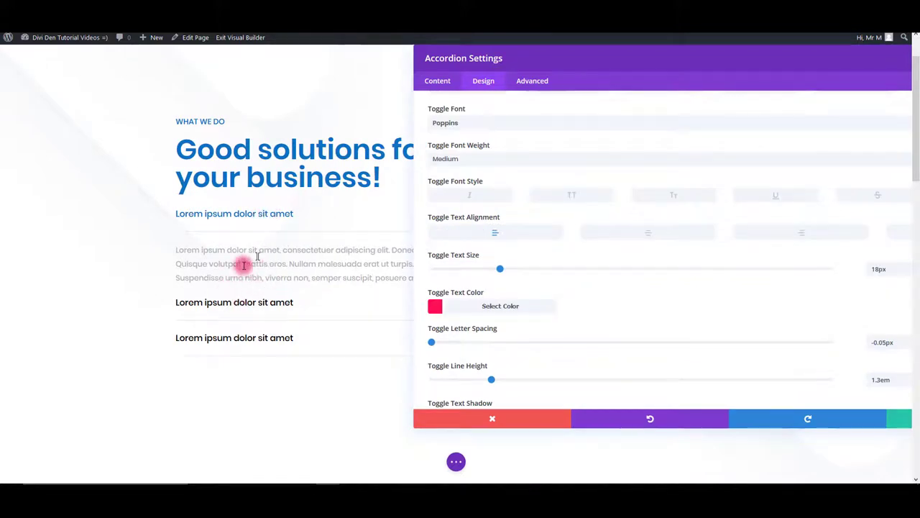
scroll(505, 220, down, 4)
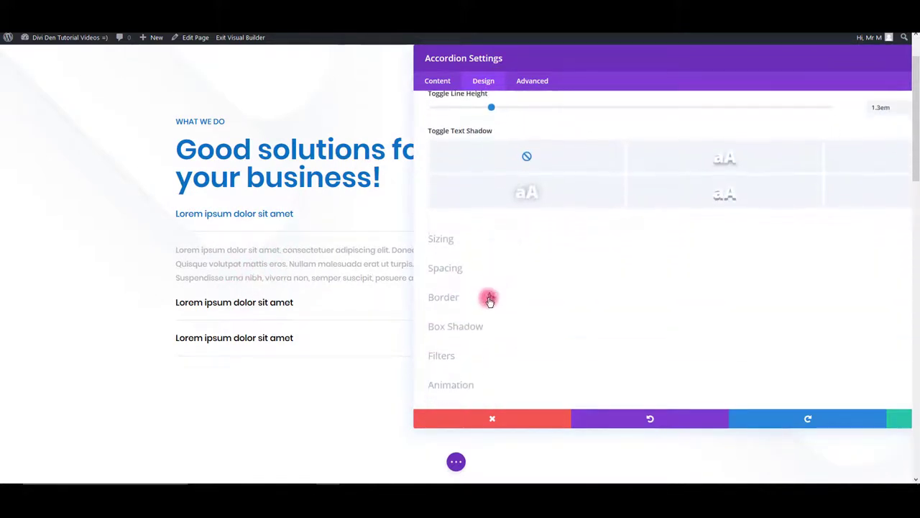
scroll(488, 294, up, 4)
scroll(482, 216, up, 4)
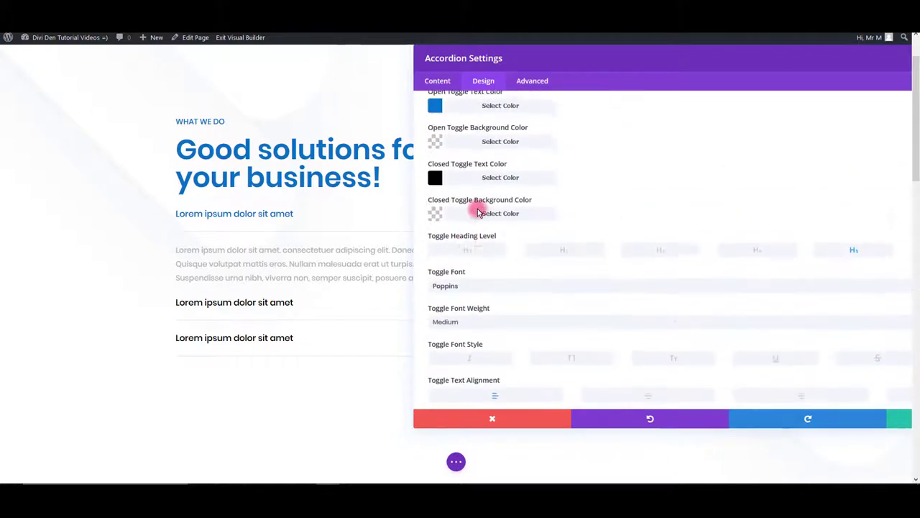
scroll(478, 179, up, 3)
Change the left accordion's Body Text Color from #b3b3b3 to #383838.
click(472, 191)
click(435, 331)
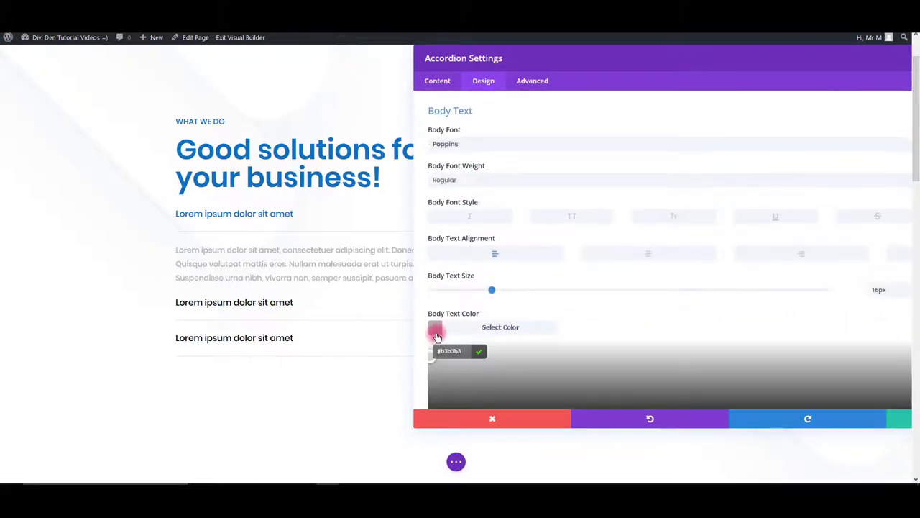
scroll(546, 370, down, 2)
drag(464, 270, 429, 279)
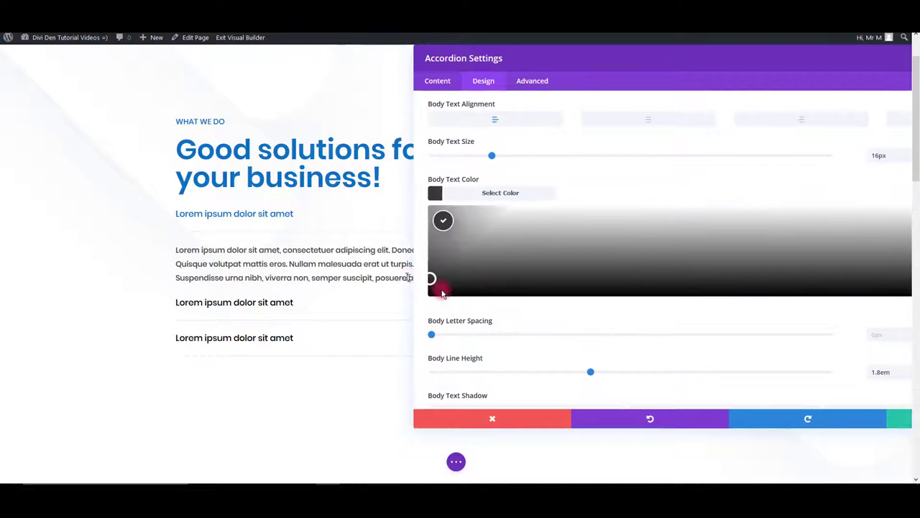
scroll(468, 273, up, 3)
scroll(466, 251, up, 3)
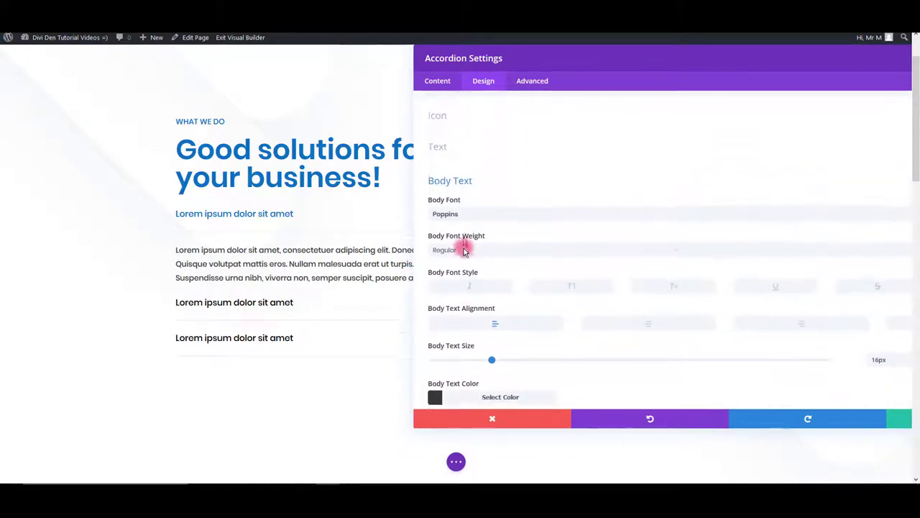
scroll(464, 248, down, 4)
scroll(464, 248, down, 4)
scroll(463, 244, down, 3)
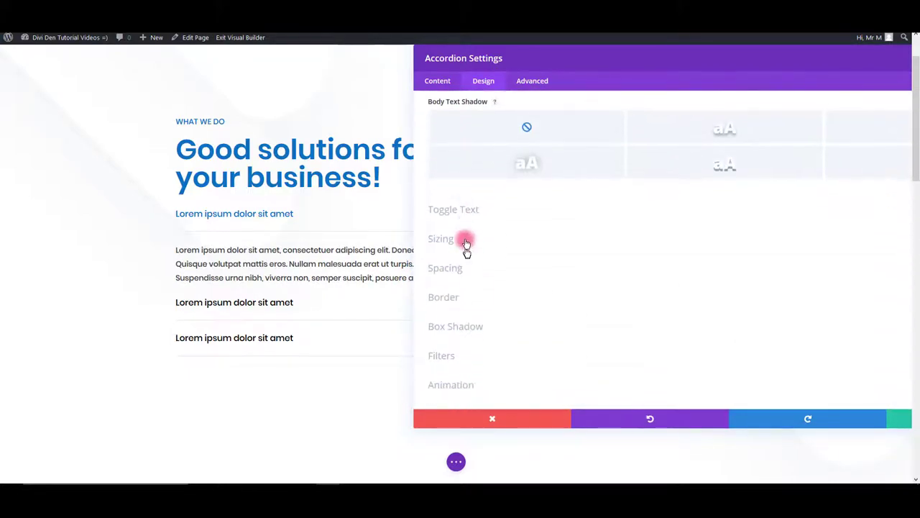
click(465, 212)
scroll(464, 266, down, 3)
scroll(460, 273, down, 3)
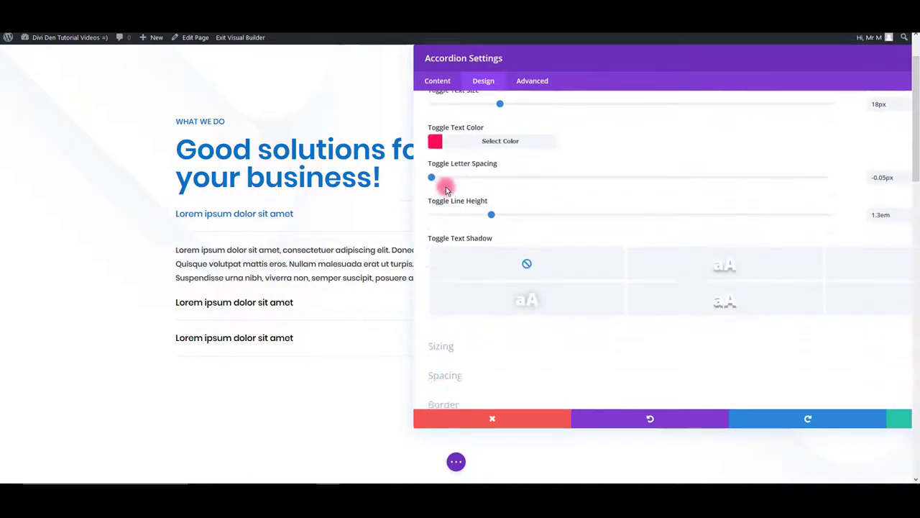
scroll(446, 215, down, 2)
scroll(503, 302, up, 3)
scroll(489, 287, up, 5)
scroll(474, 287, up, 3)
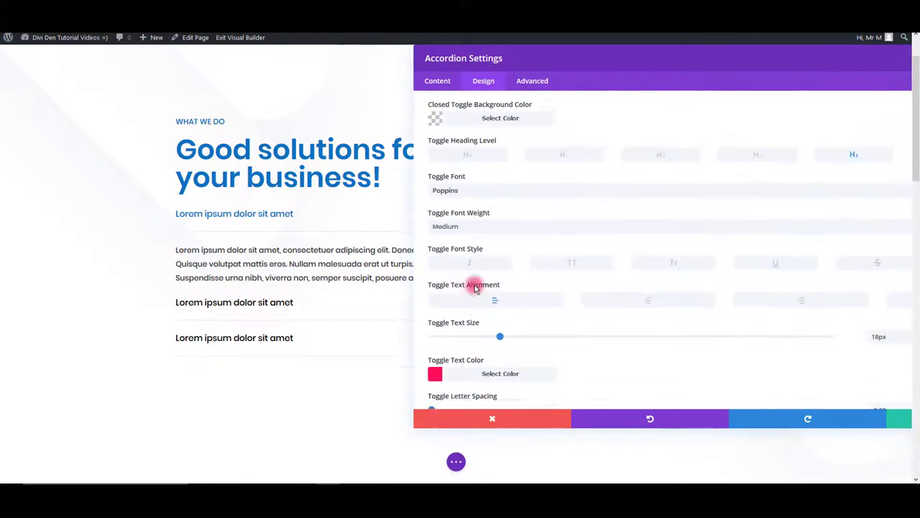
scroll(475, 287, up, 3)
scroll(453, 259, up, 2)
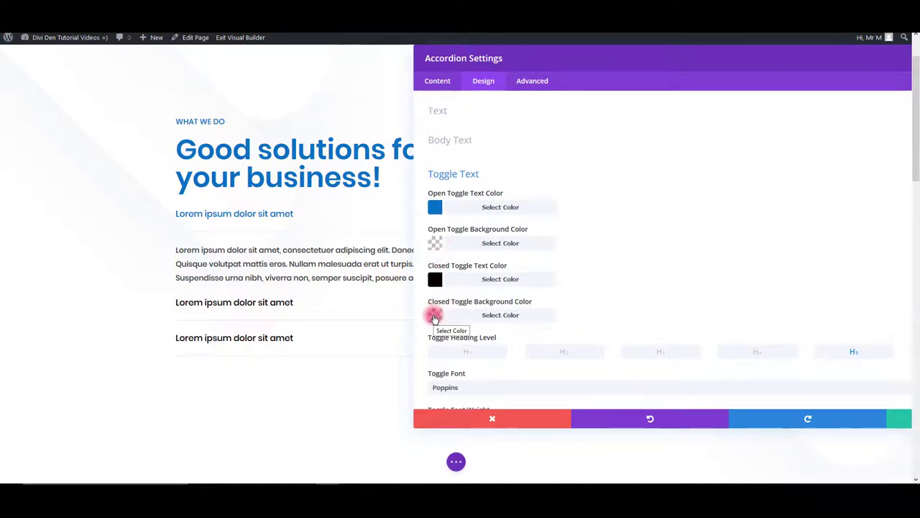
Make the closed toggle titles a pale blue with lowered opacity and save the accordion.
click(438, 281)
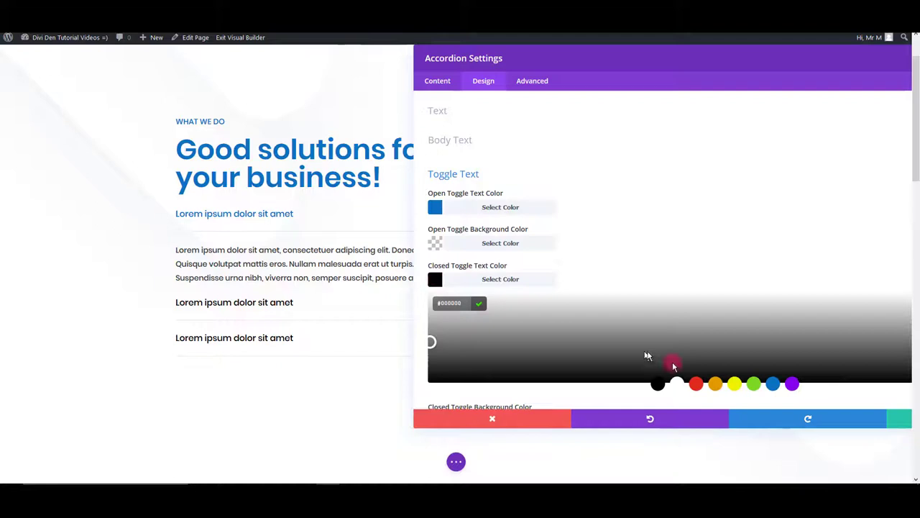
click(773, 386)
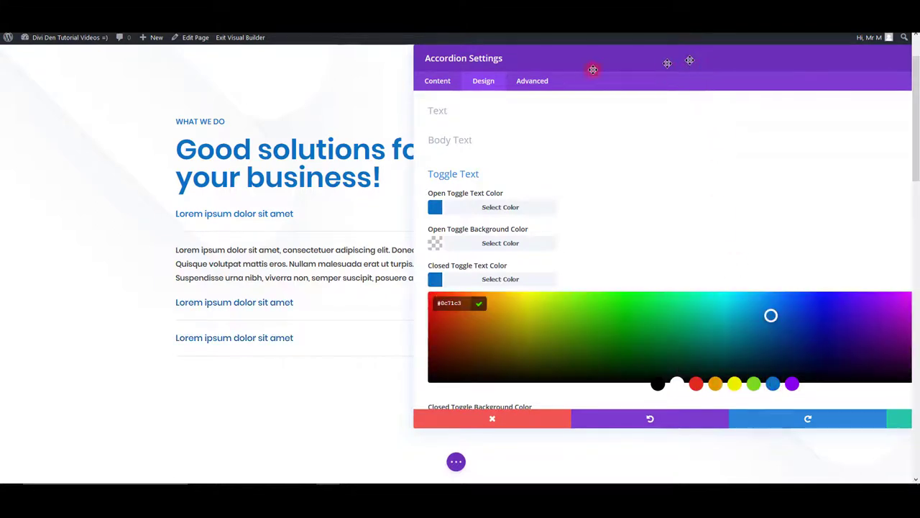
click(292, 281)
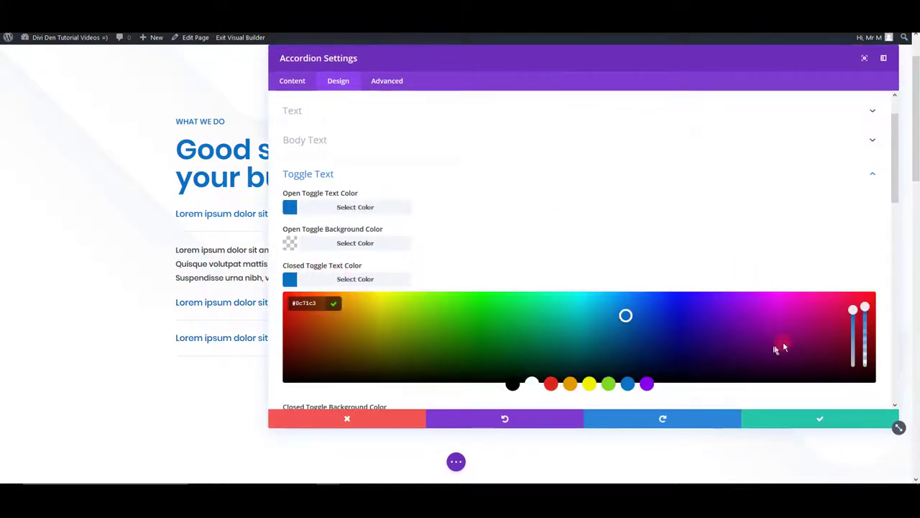
drag(854, 310, 853, 346)
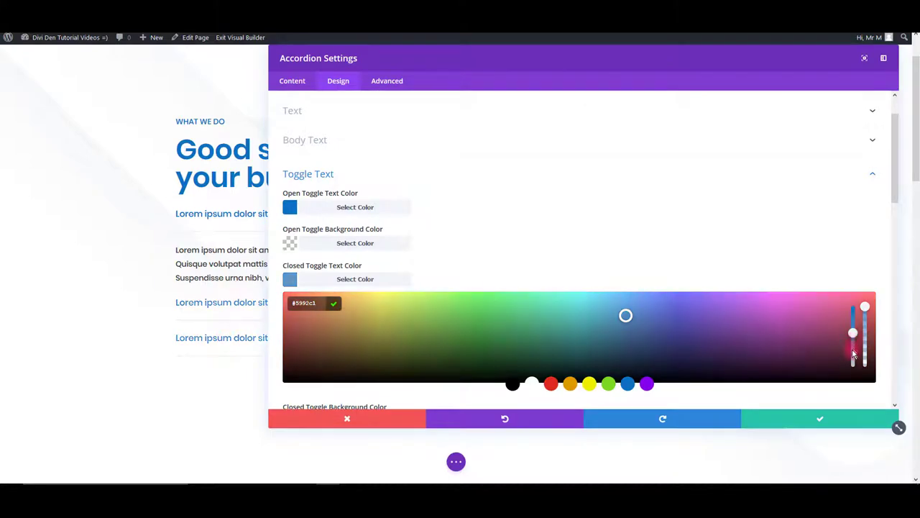
click(837, 419)
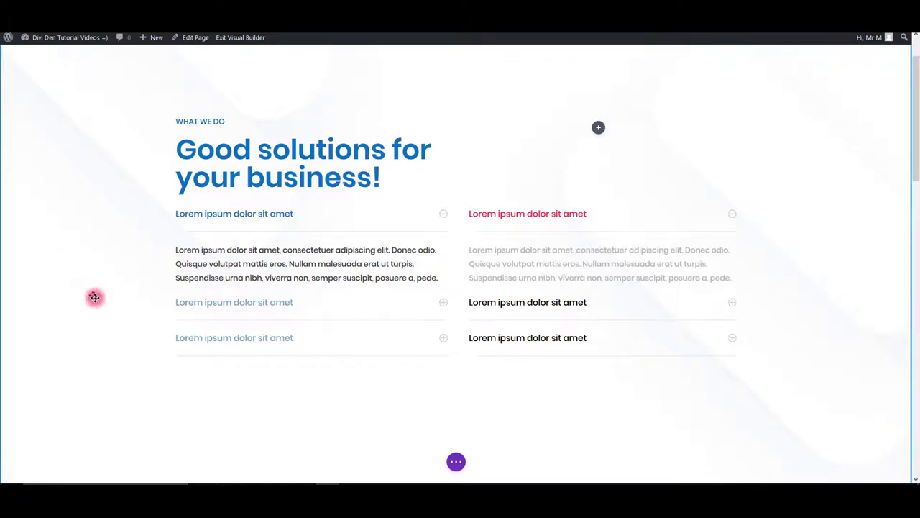
Copy the left accordion's style via its module options menu.
right_click(243, 272)
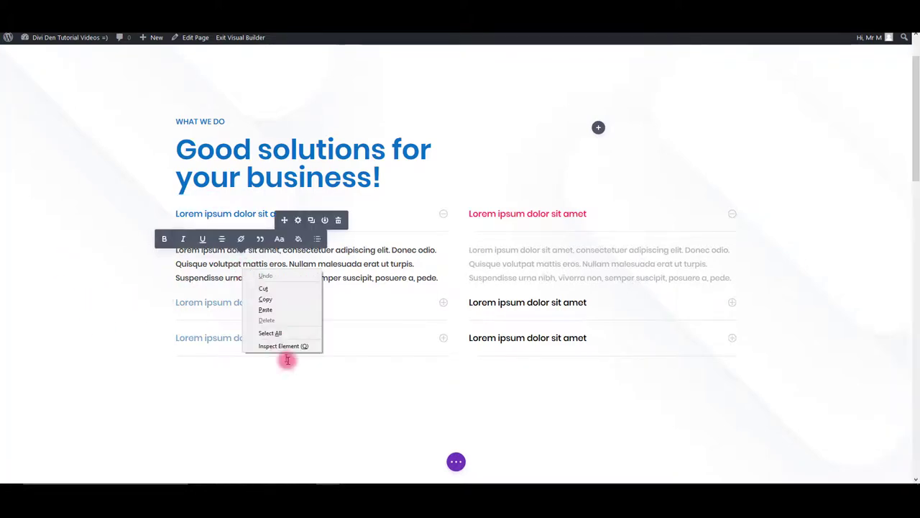
click(106, 302)
right_click(290, 257)
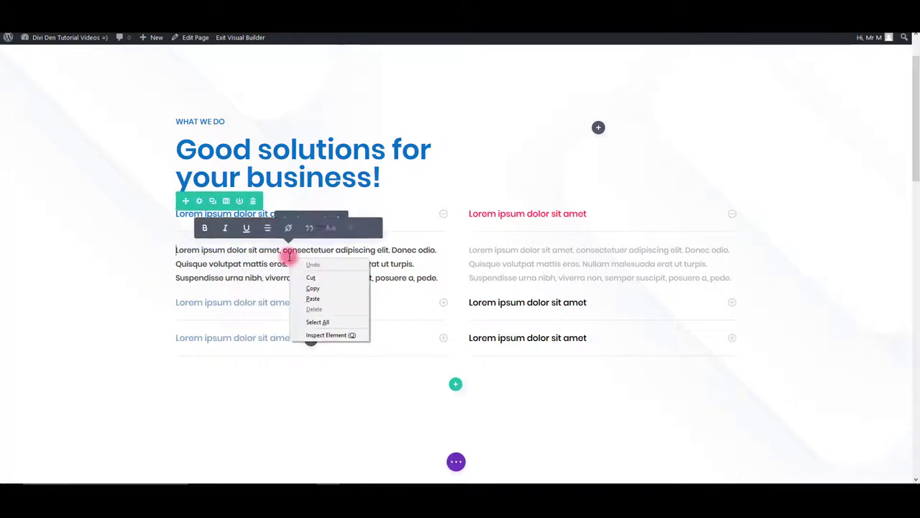
click(141, 254)
right_click(311, 267)
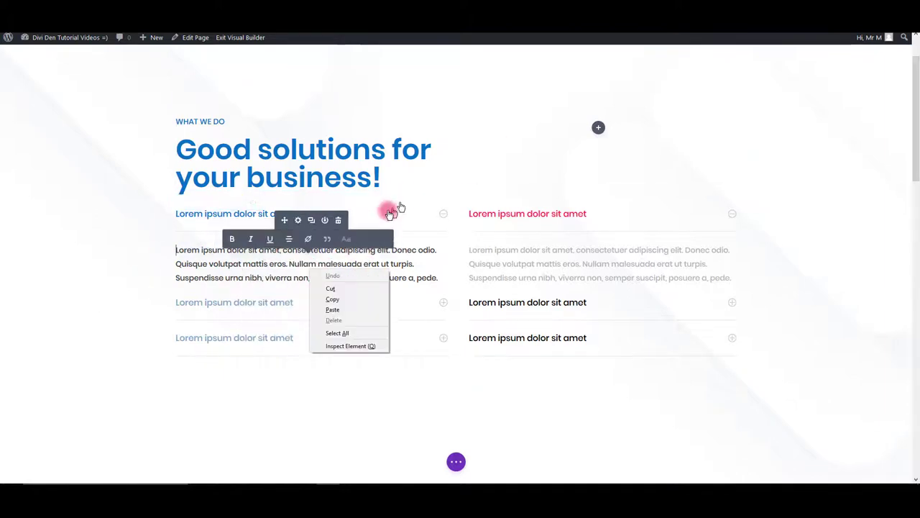
right_click(392, 212)
click(381, 196)
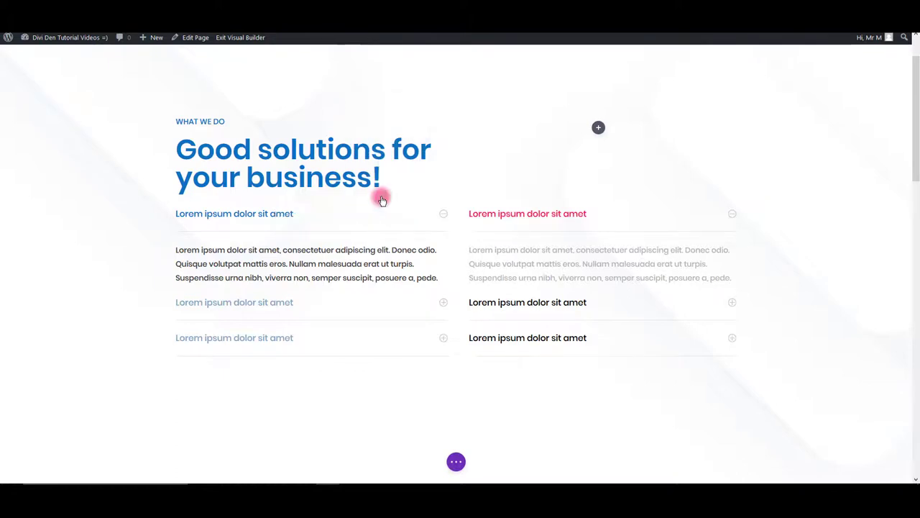
Paste the copied style onto the right accordion.
right_click(562, 236)
click(554, 219)
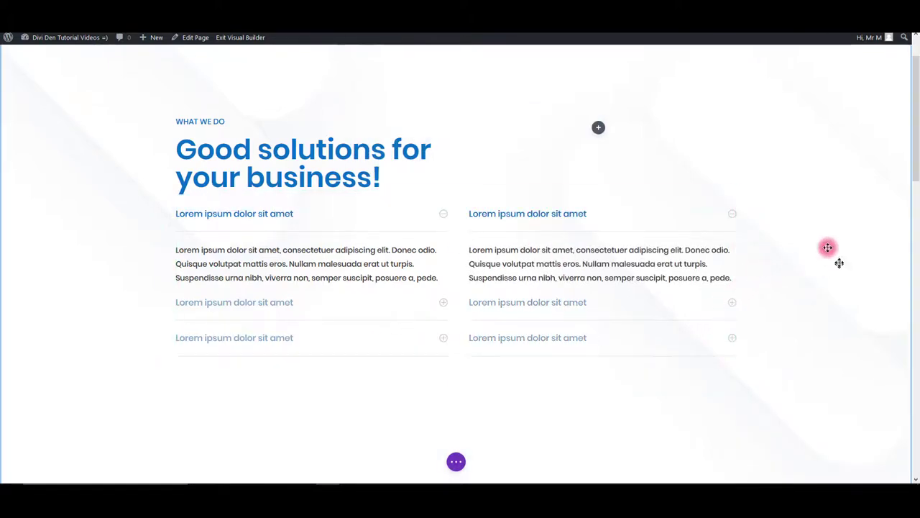
scroll(828, 247, down, 5)
scroll(647, 208, down, 3)
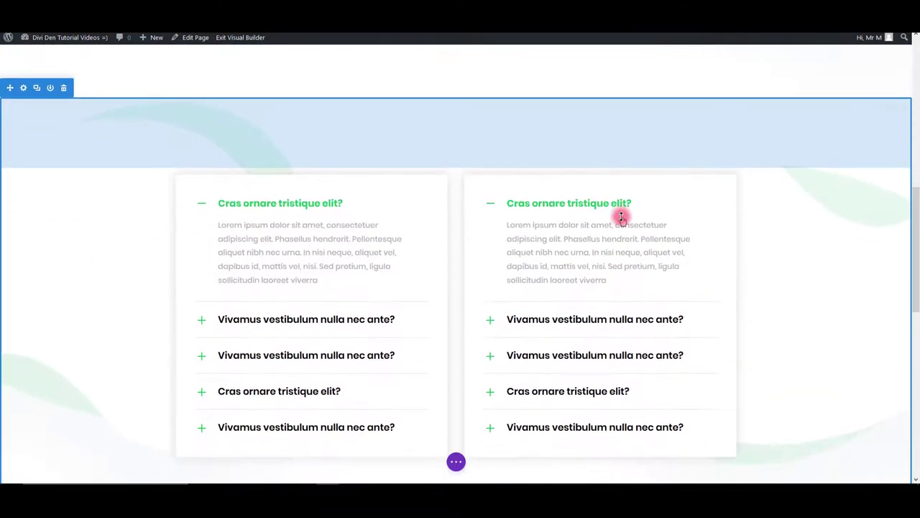
scroll(621, 217, down, 2)
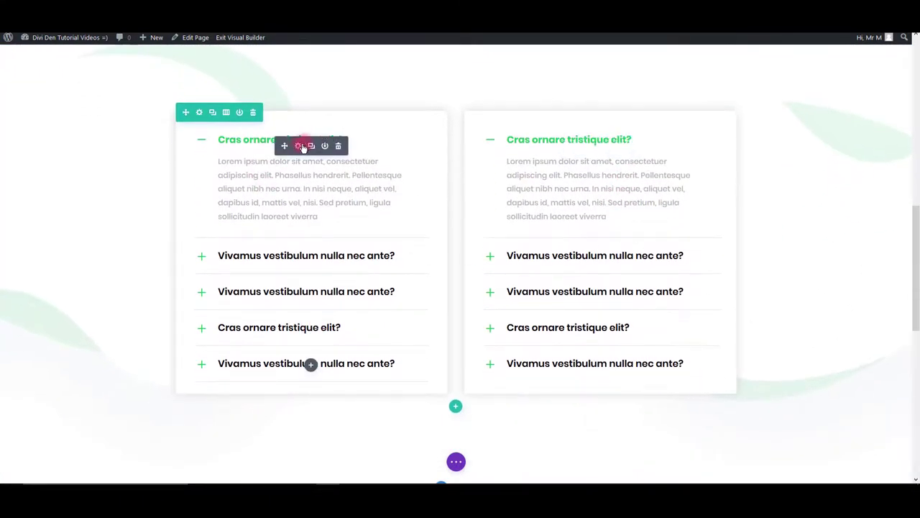
Make the left FAQ accordion's toggle icons blue in its Design settings.
click(299, 147)
drag(402, 56, 575, 56)
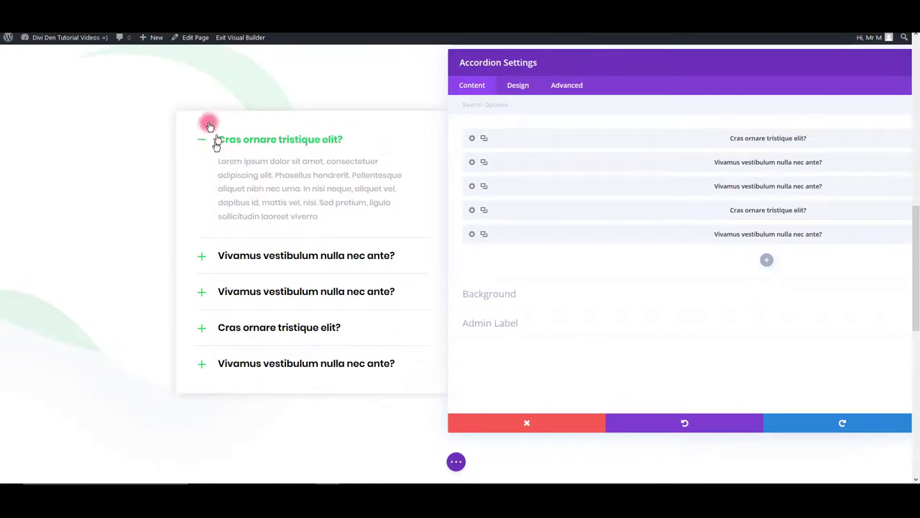
click(517, 85)
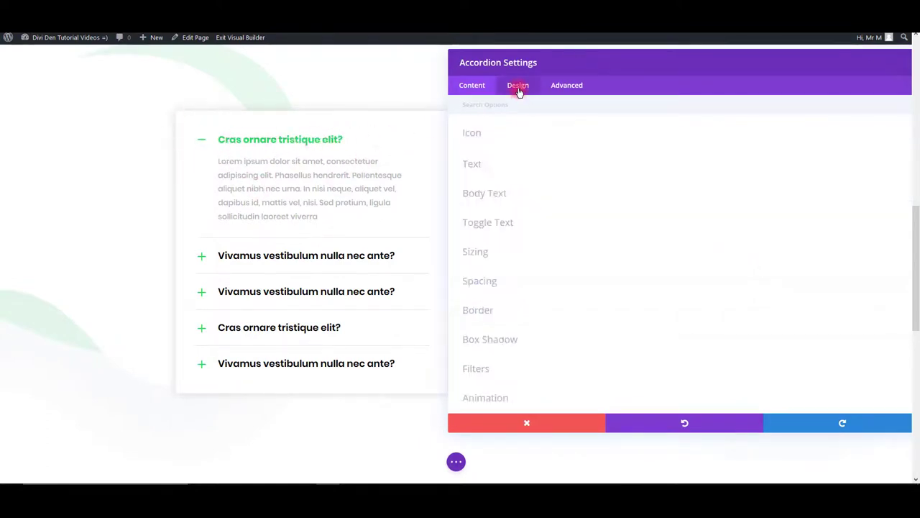
click(472, 133)
click(470, 168)
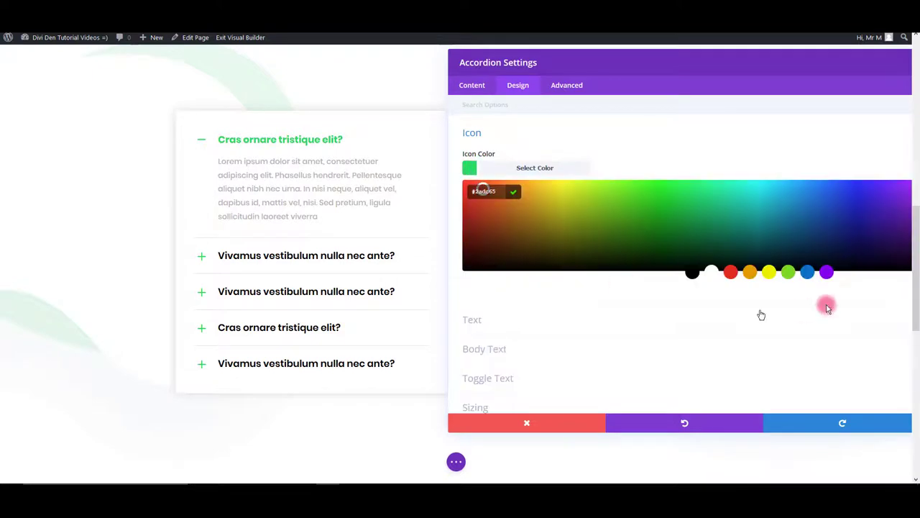
click(808, 273)
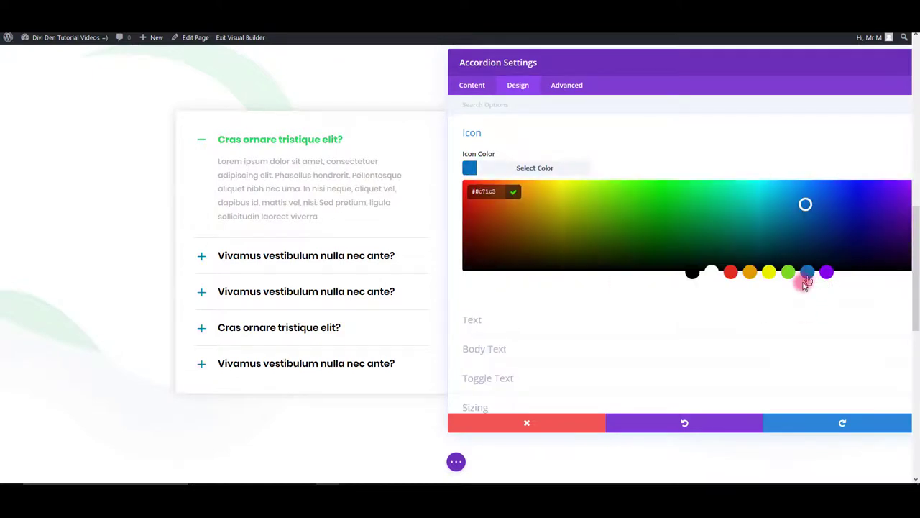
Darken the accordion's body text colour to a deeper grey.
click(483, 322)
click(484, 280)
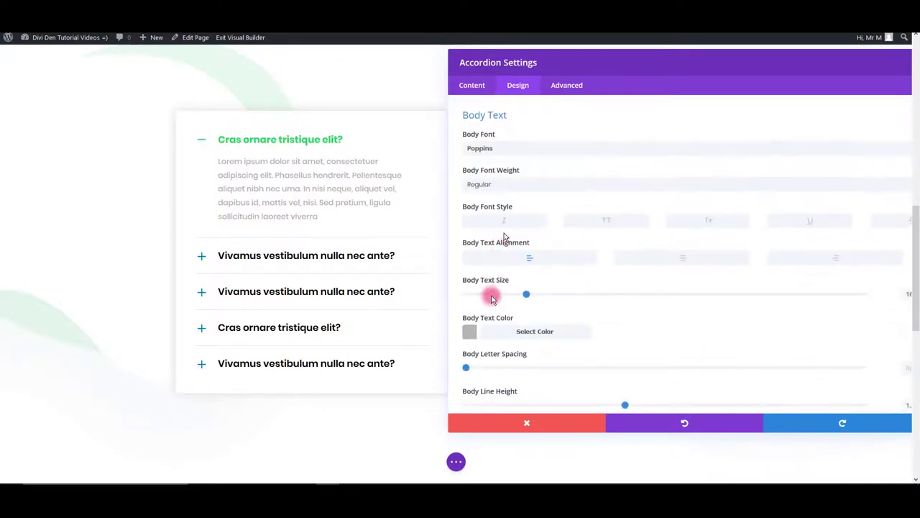
click(471, 328)
click(488, 399)
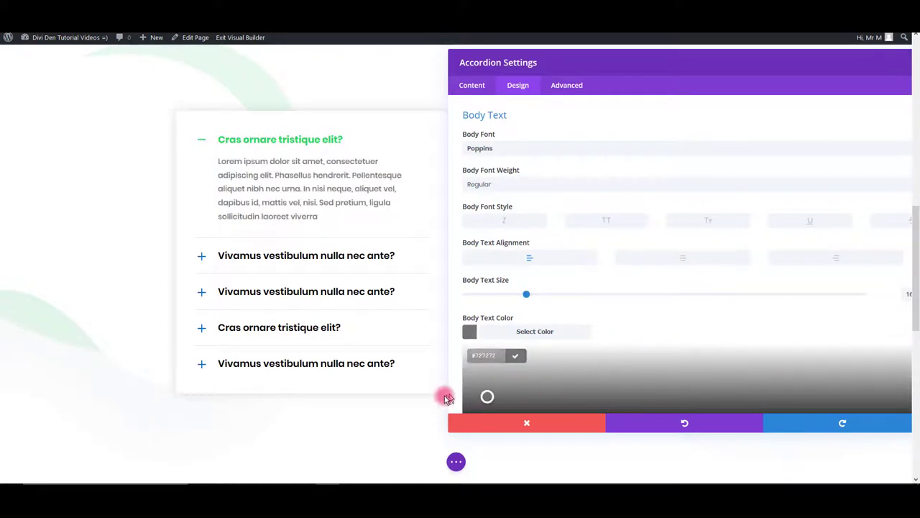
scroll(503, 252, down, 5)
scroll(532, 246, down, 1)
scroll(536, 246, down, 3)
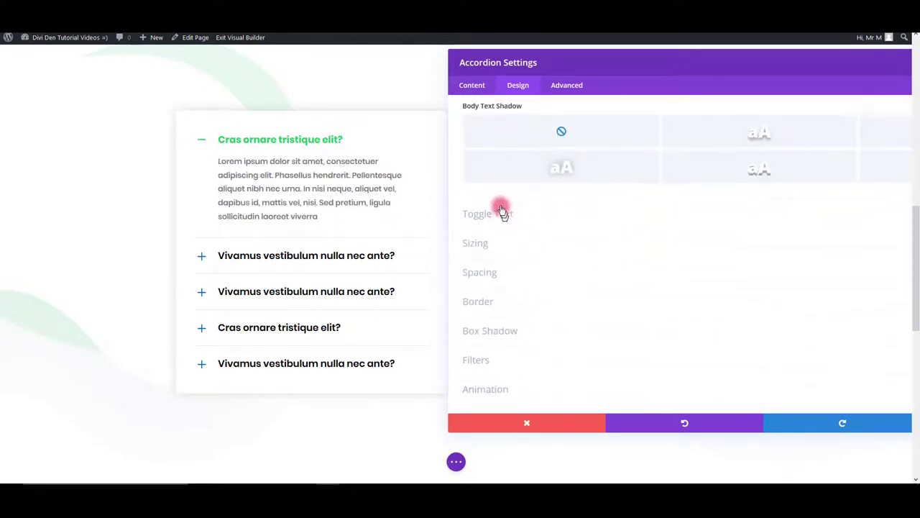
Colour the open toggle title blue and the closed toggle titles a paler blue.
click(501, 219)
scroll(475, 273, up, 3)
click(468, 148)
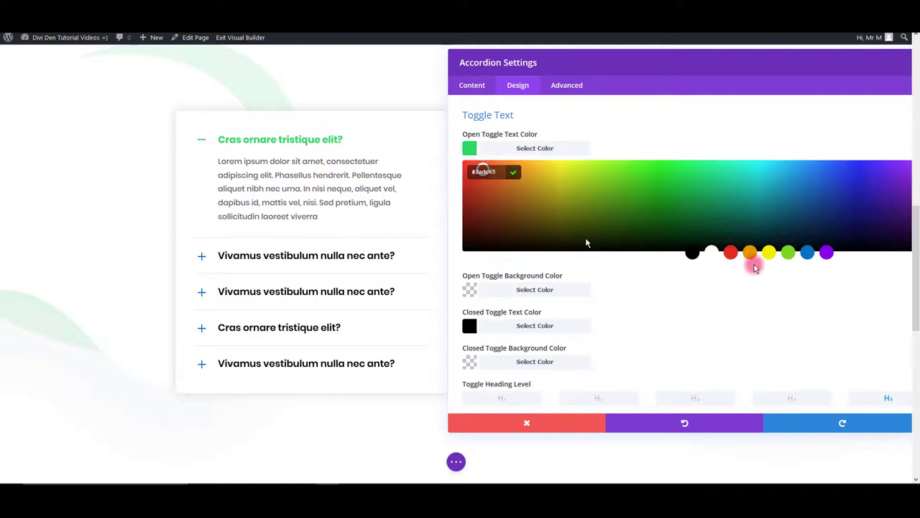
click(807, 253)
scroll(552, 299, down, 3)
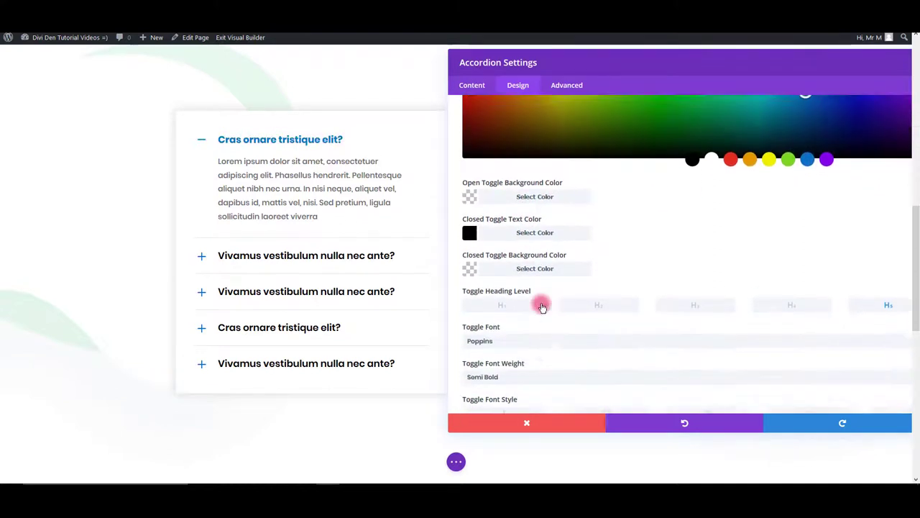
click(469, 192)
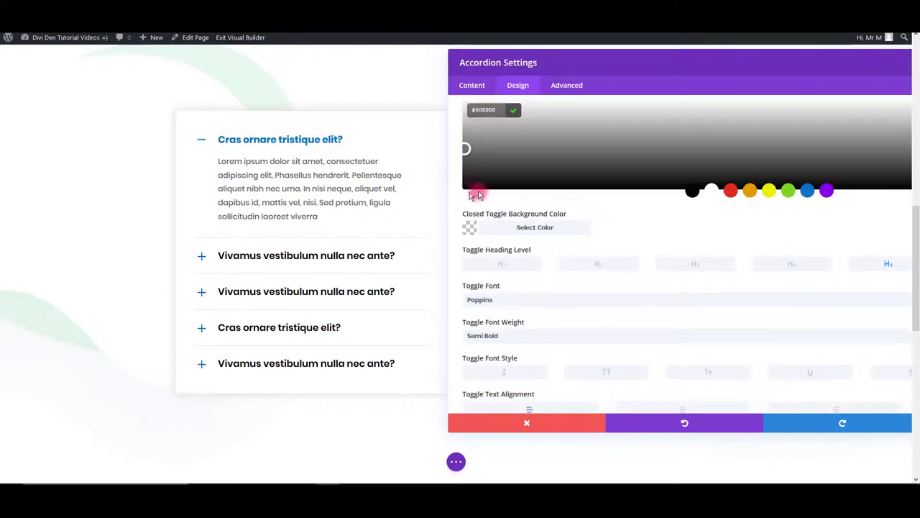
click(808, 192)
scroll(647, 252, down, 3)
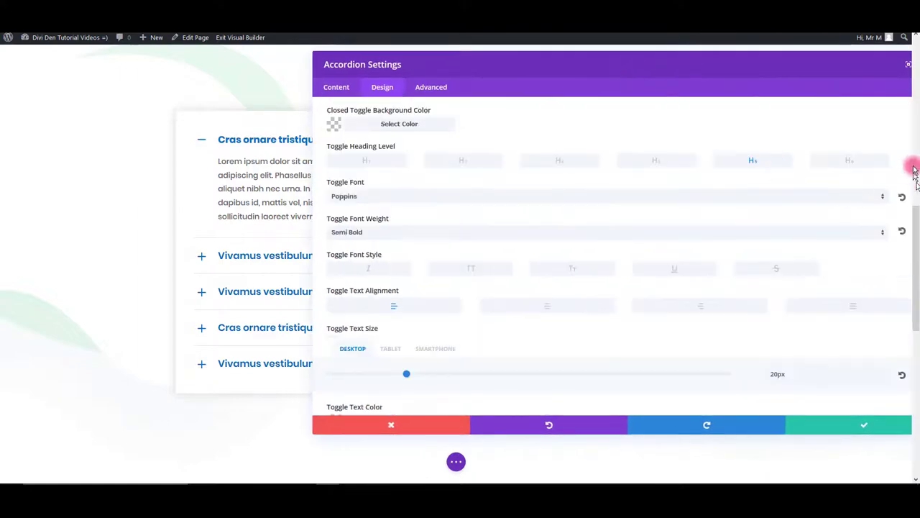
scroll(390, 187, up, 3)
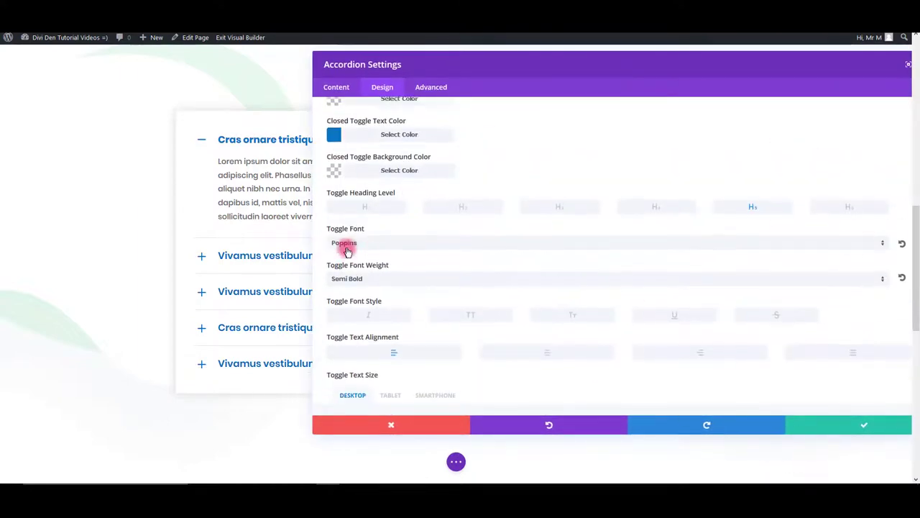
click(334, 154)
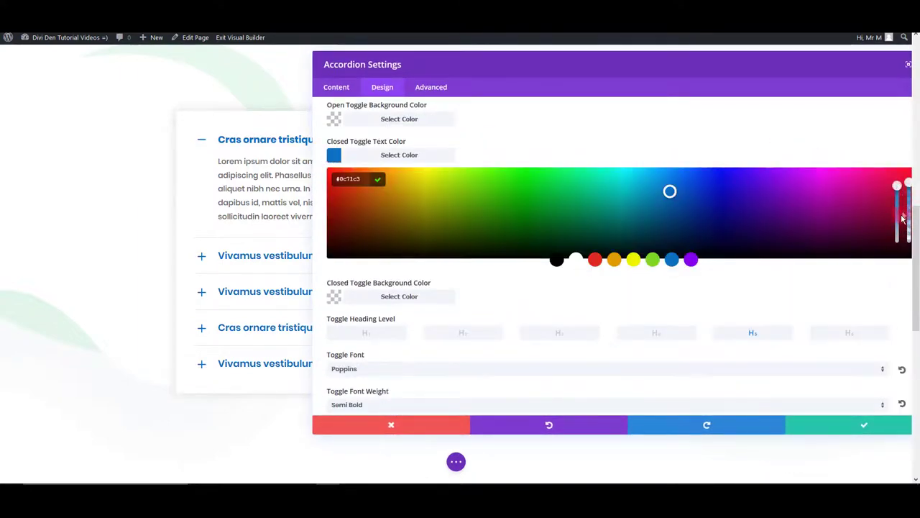
drag(897, 187, 898, 216)
Save the accordion settings and copy the left accordion's style.
click(896, 427)
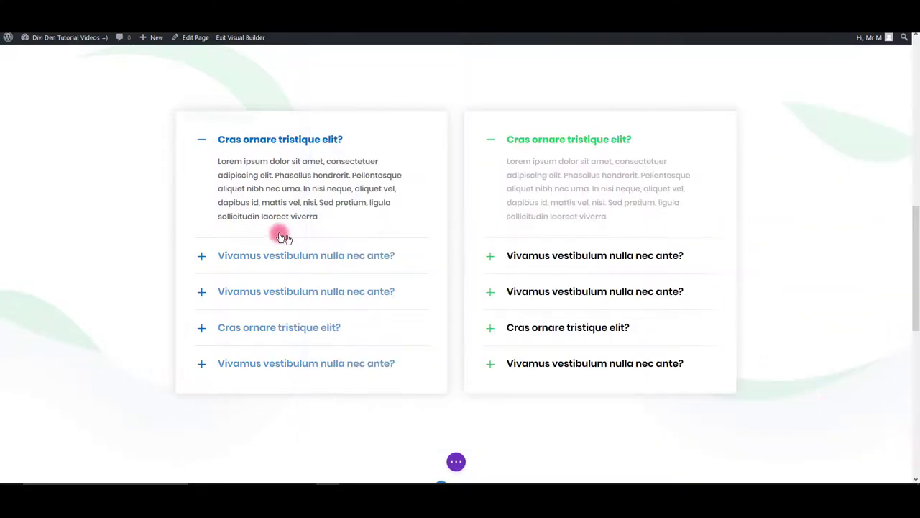
click(288, 176)
right_click(295, 186)
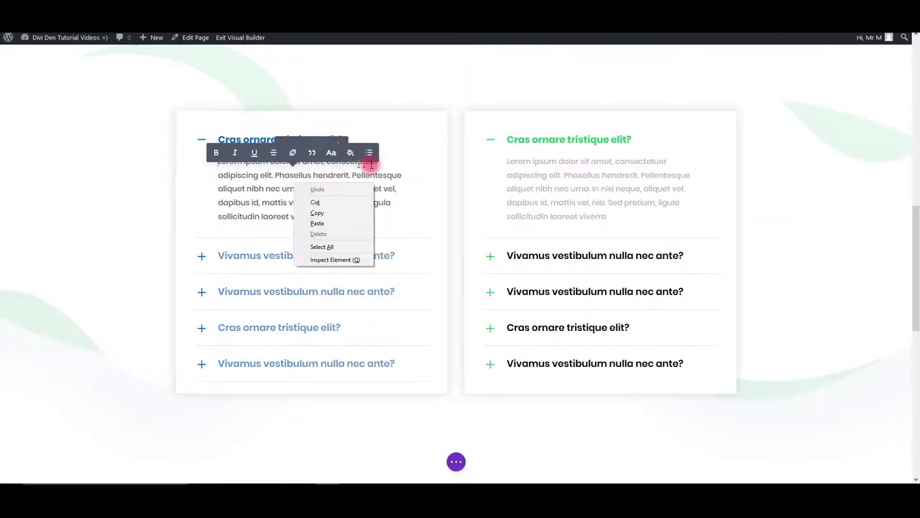
click(381, 162)
right_click(262, 144)
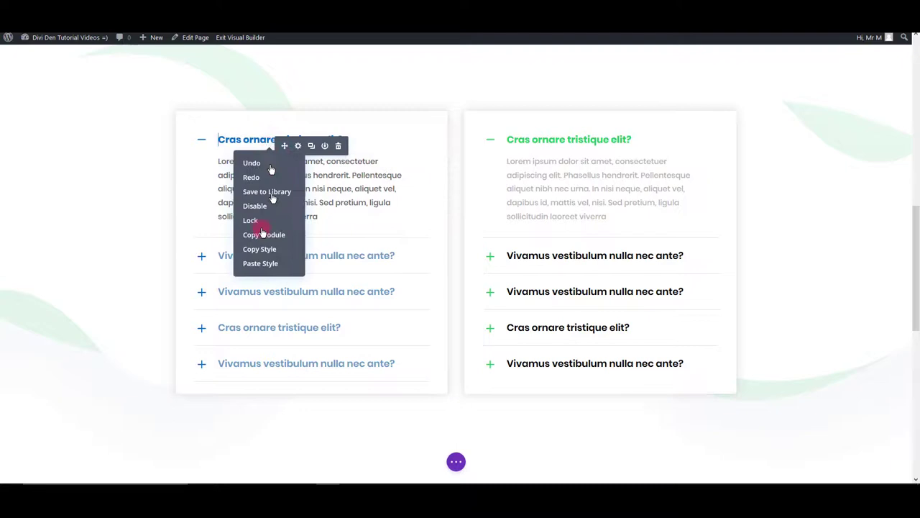
click(259, 249)
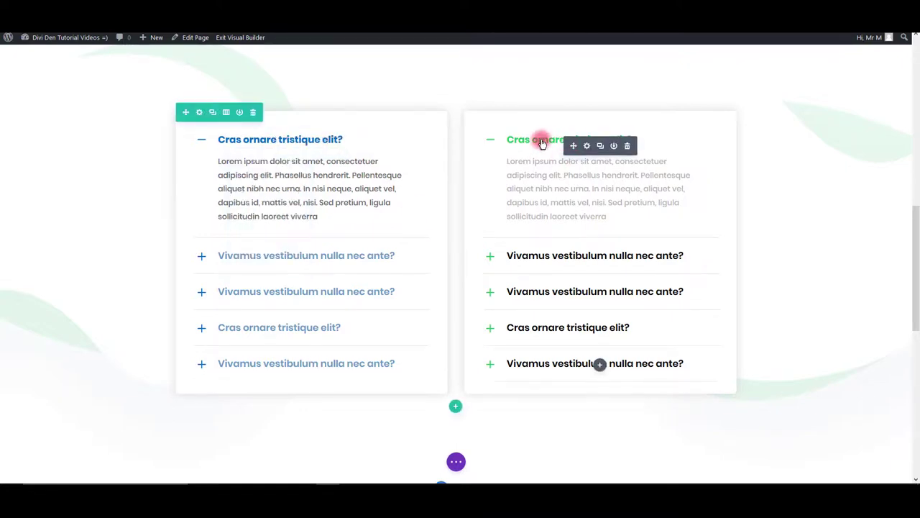
Paste the copied style onto the right accordion so both match.
right_click(543, 144)
click(542, 258)
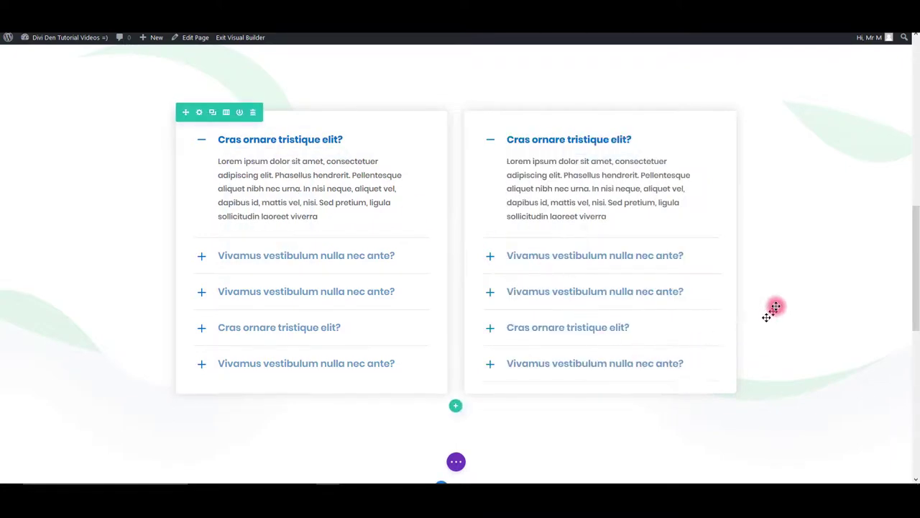
click(252, 257)
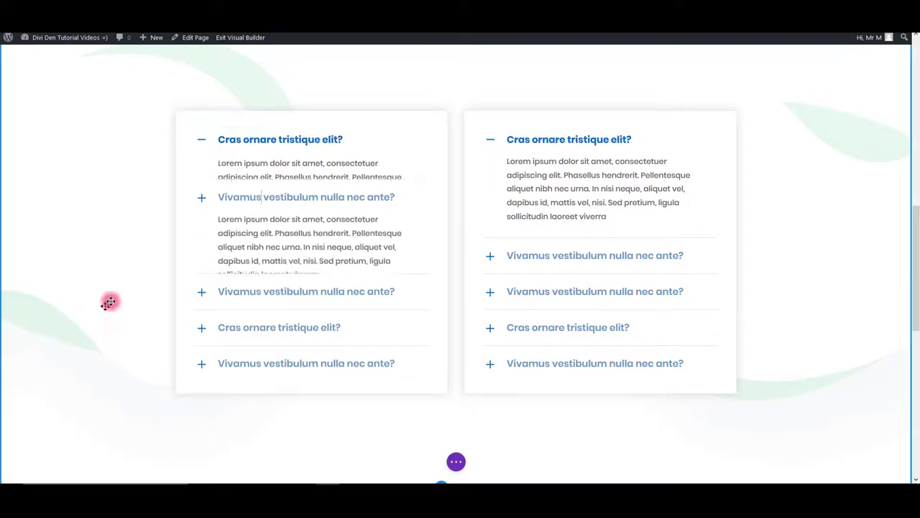
scroll(114, 282, down, 3)
scroll(114, 283, down, 5)
scroll(118, 284, down, 5)
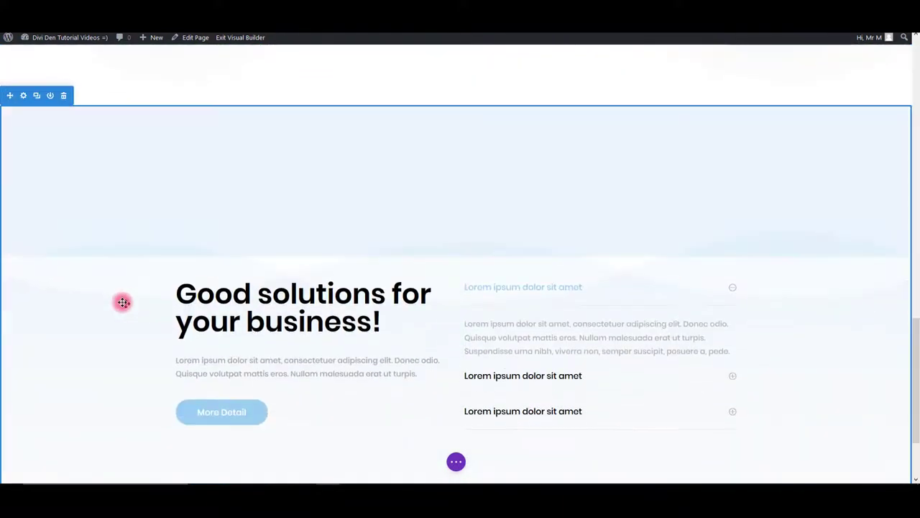
scroll(121, 286, down, 2)
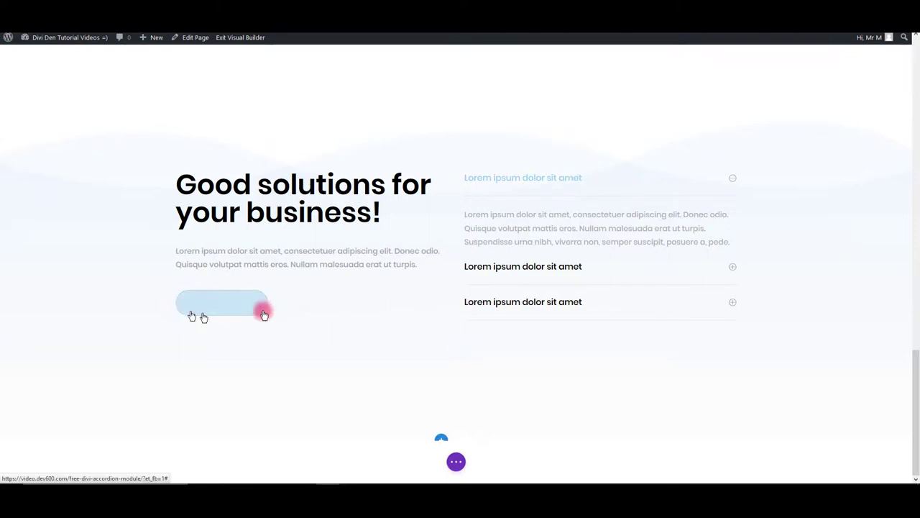
mouse_move(345, 209)
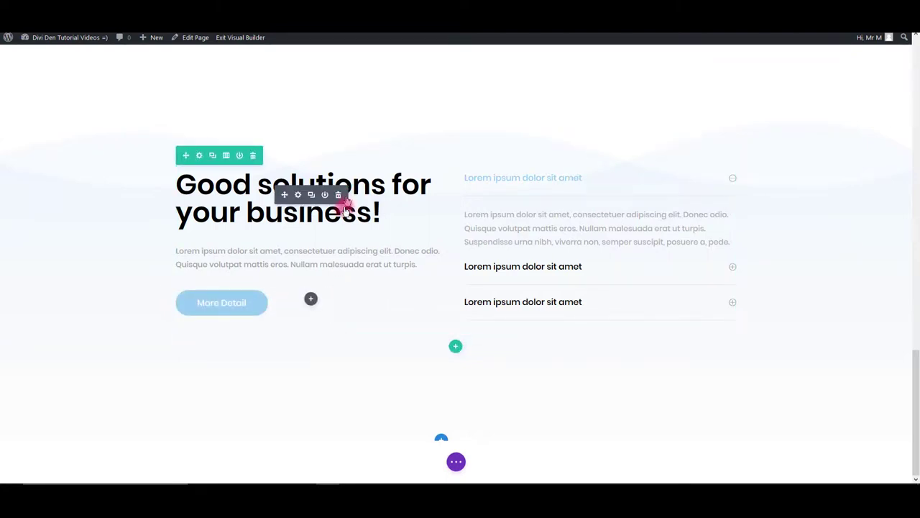
Give the call-to-action's body text a darker grey colour.
click(298, 196)
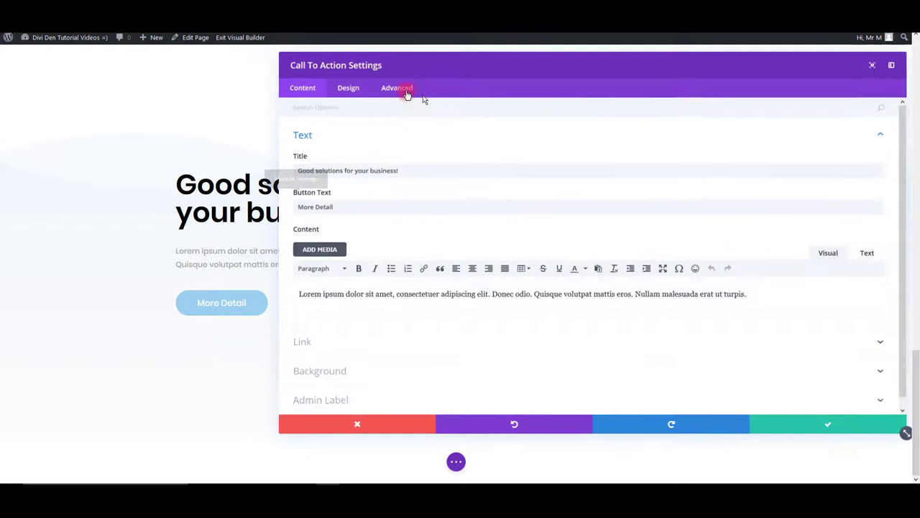
click(347, 87)
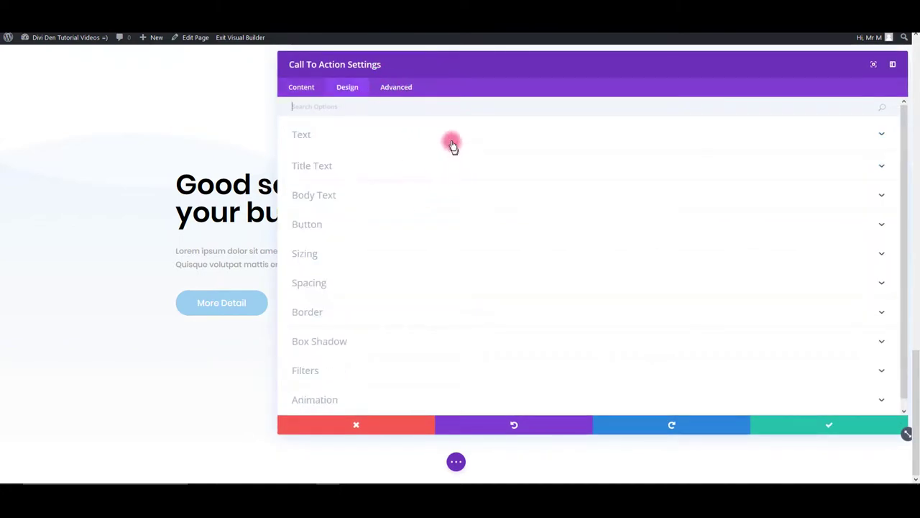
click(326, 198)
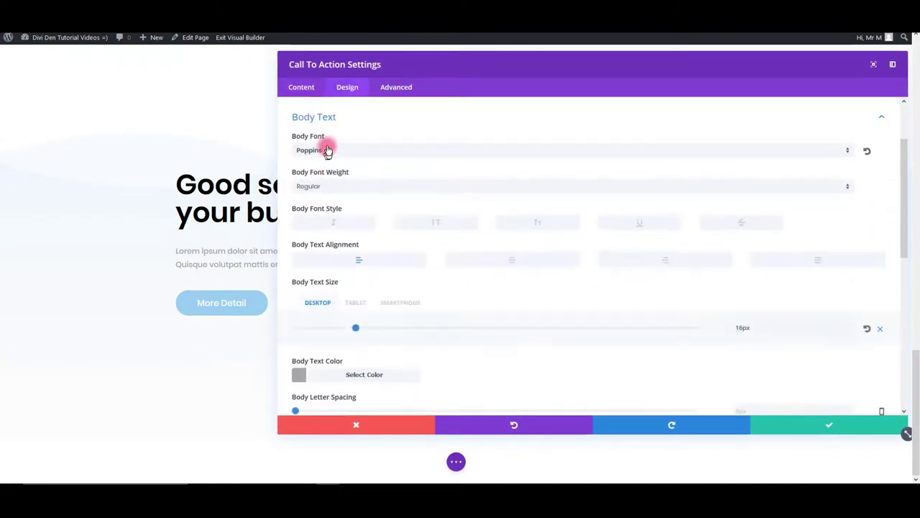
click(299, 375)
scroll(363, 349, down, 1)
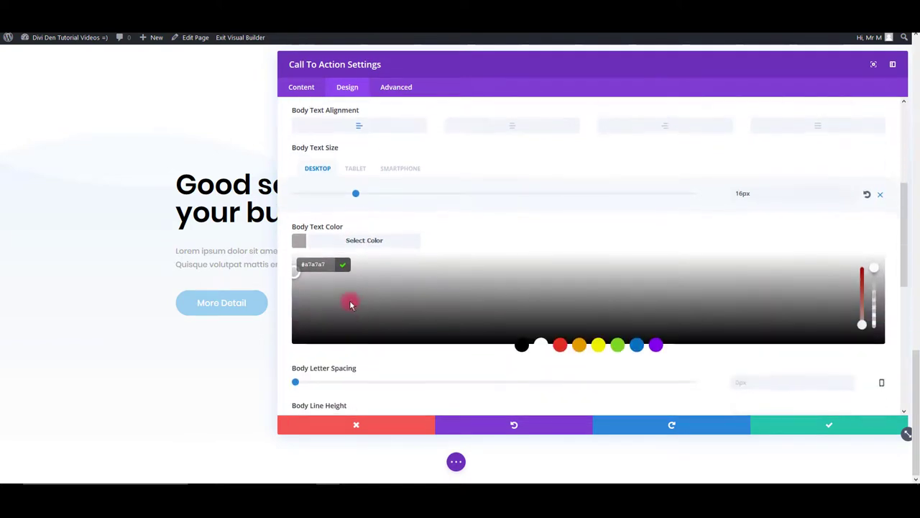
click(339, 319)
scroll(336, 178, up, 2)
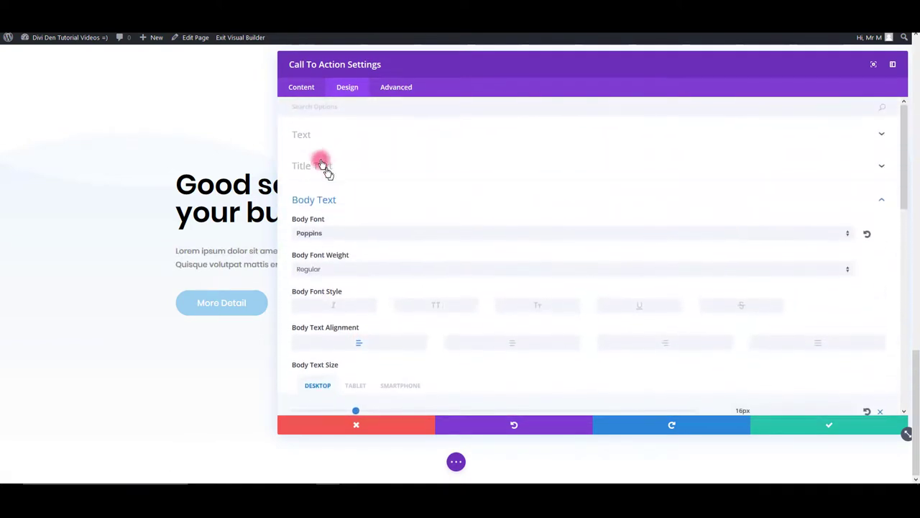
Make the call-to-action title blue #0c71c3 and save the changes.
click(324, 169)
scroll(288, 337, down, 3)
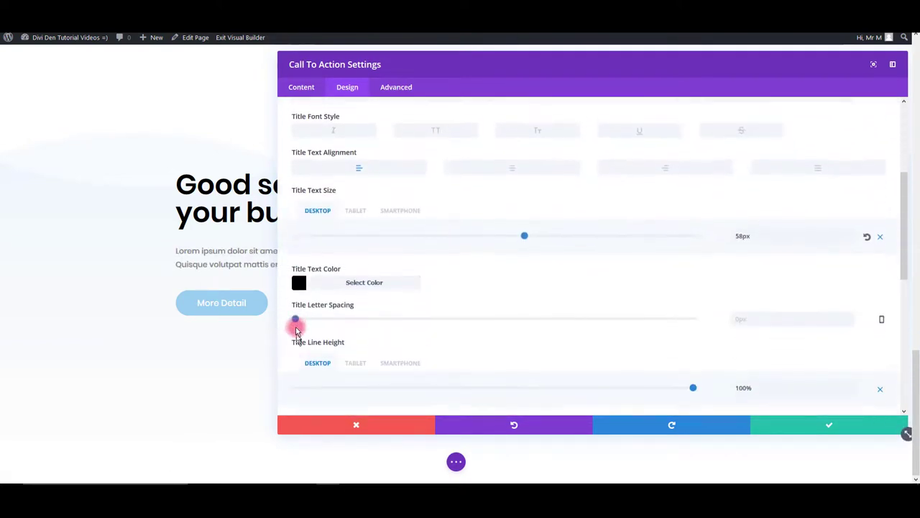
click(295, 280)
click(637, 381)
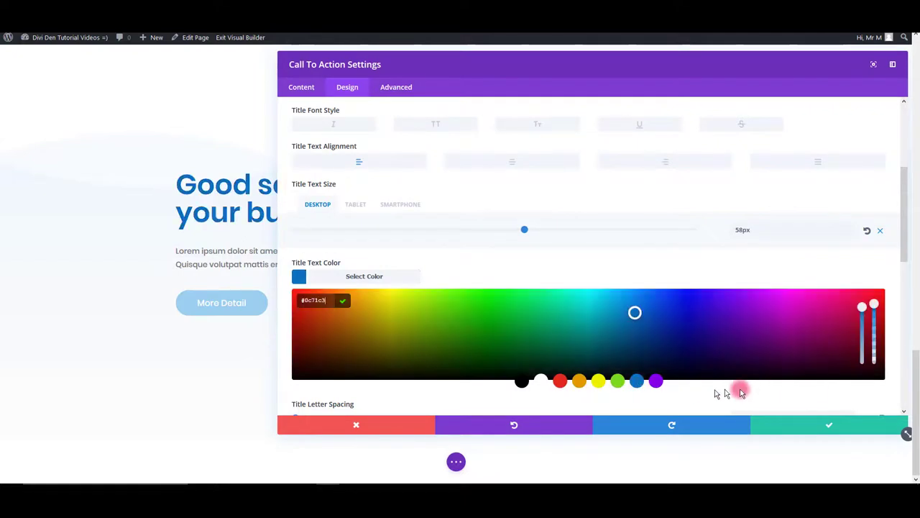
click(828, 425)
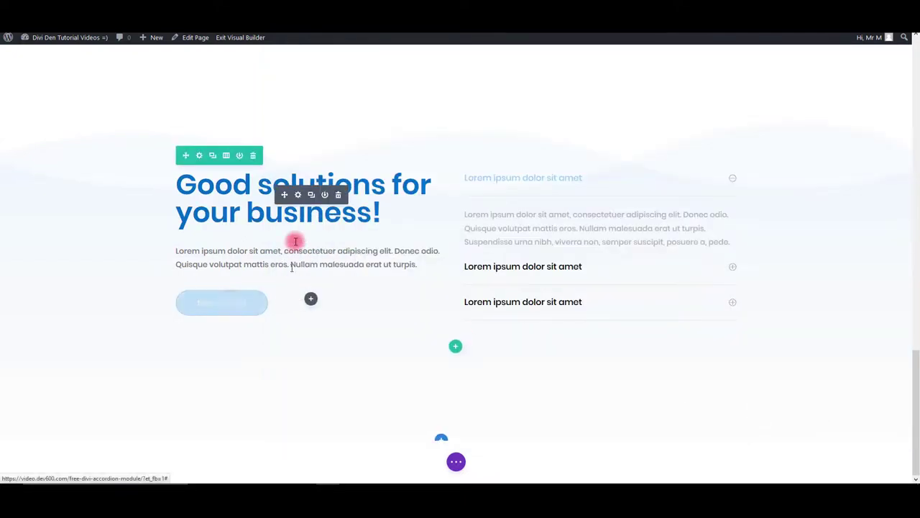
click(297, 195)
Give the More Detail button a solid #0c71c3 background and 24px text, then save.
click(348, 87)
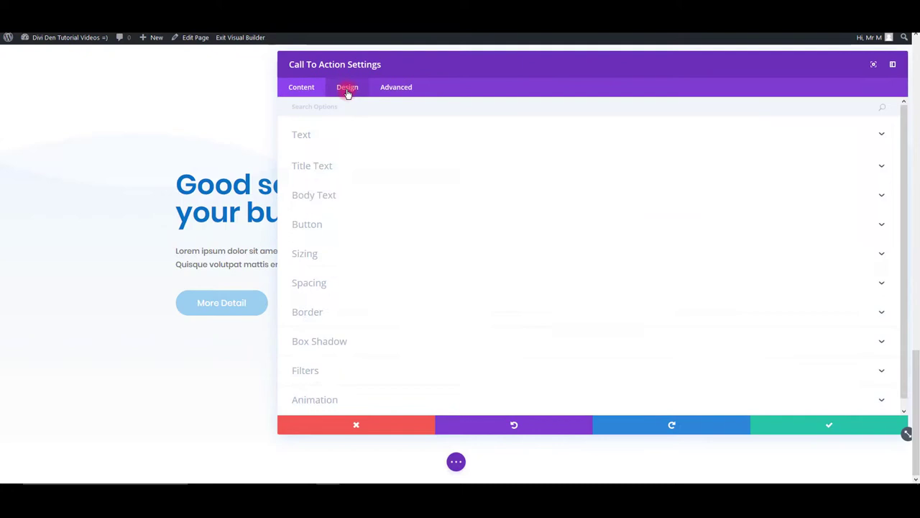
click(321, 224)
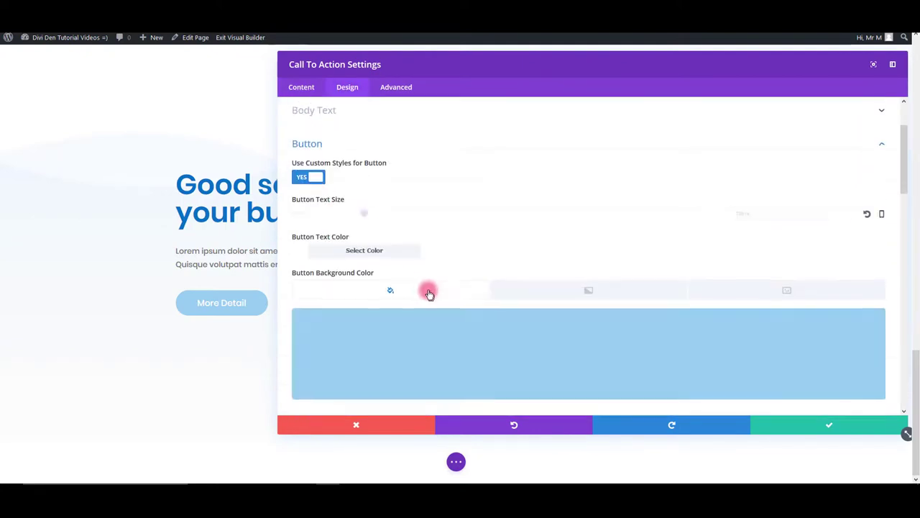
scroll(424, 288, down, 5)
scroll(403, 273, up, 5)
click(352, 311)
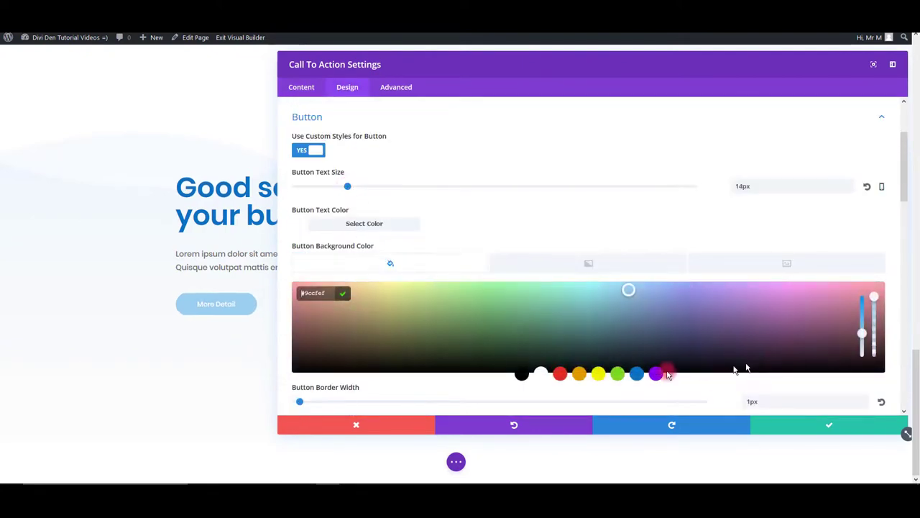
click(635, 375)
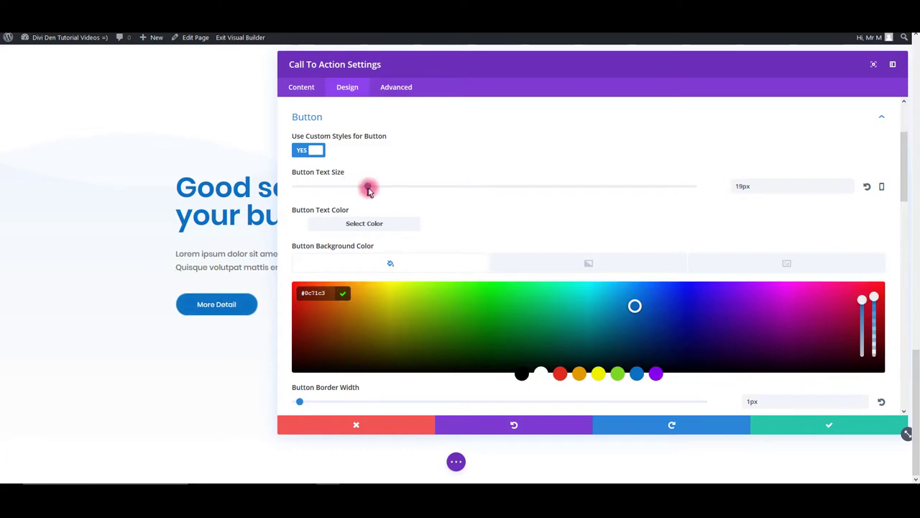
drag(368, 187, 388, 187)
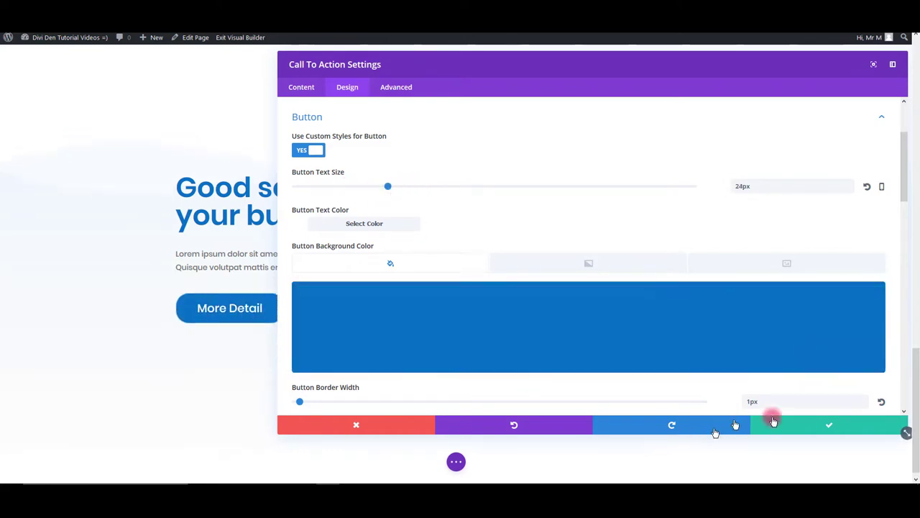
click(772, 422)
mouse_move(513, 185)
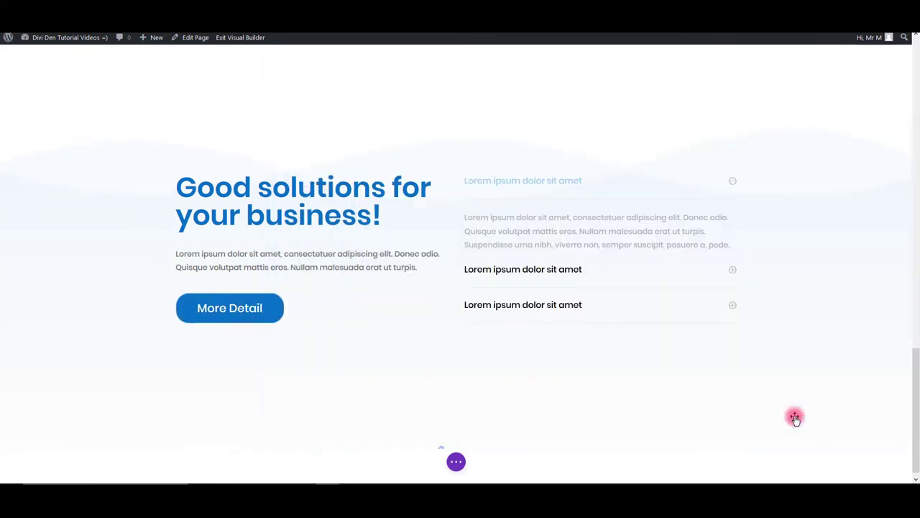
Paste the copied accordion style onto the right-hand accordion.
right_click(513, 185)
click(509, 169)
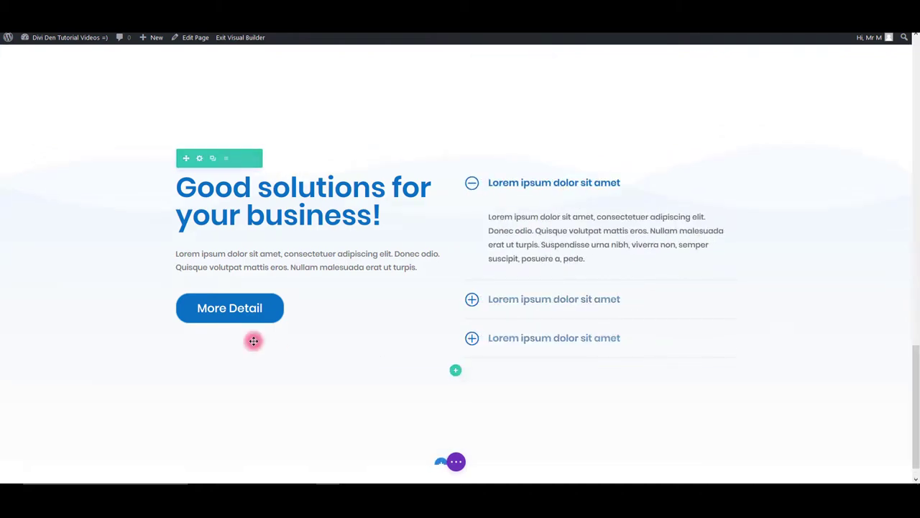
scroll(732, 307, down, 1)
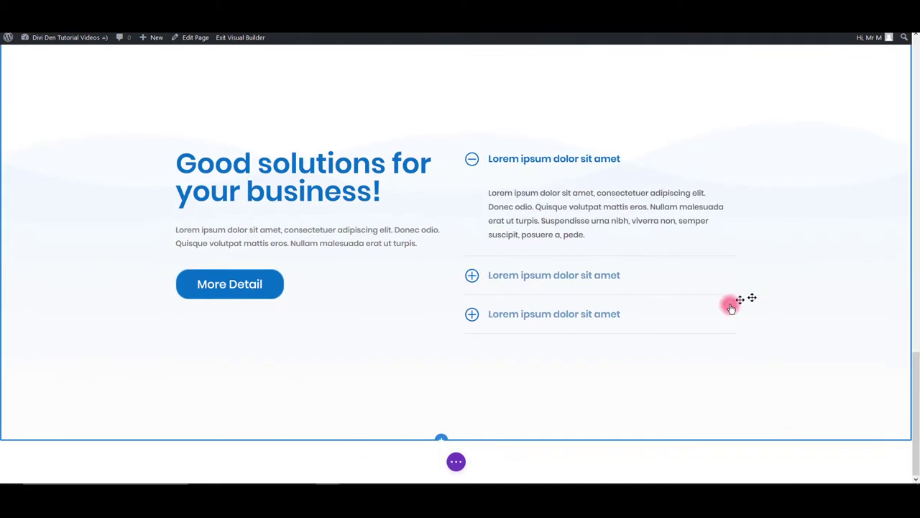
scroll(732, 308, up, 2)
scroll(646, 345, down, 3)
scroll(600, 361, down, 8)
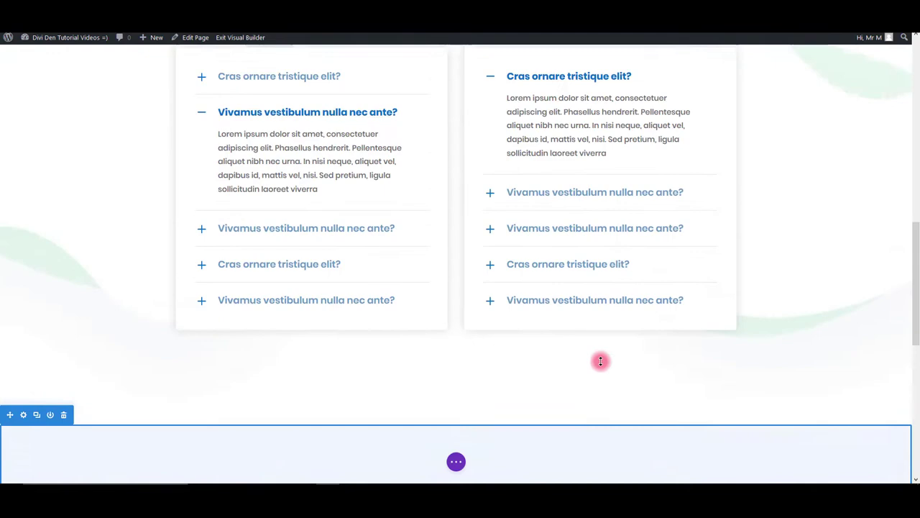
scroll(600, 361, down, 5)
scroll(601, 216, up, 3)
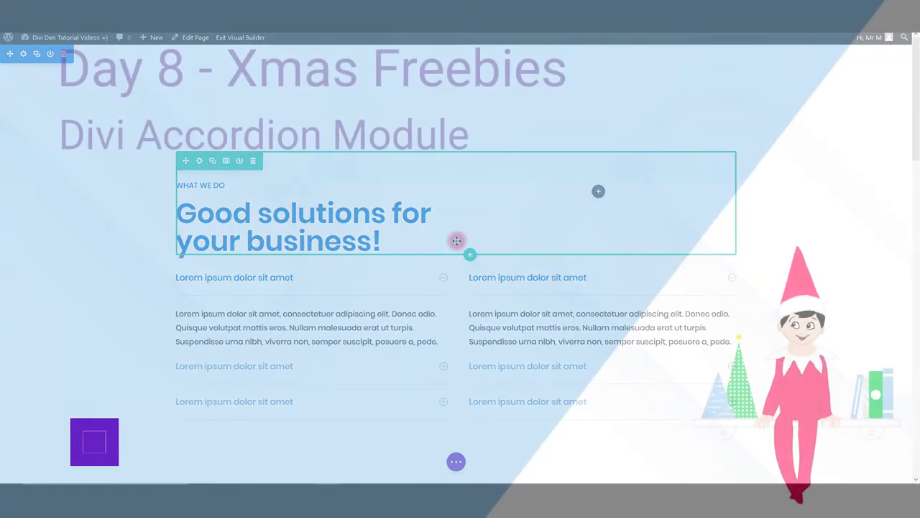